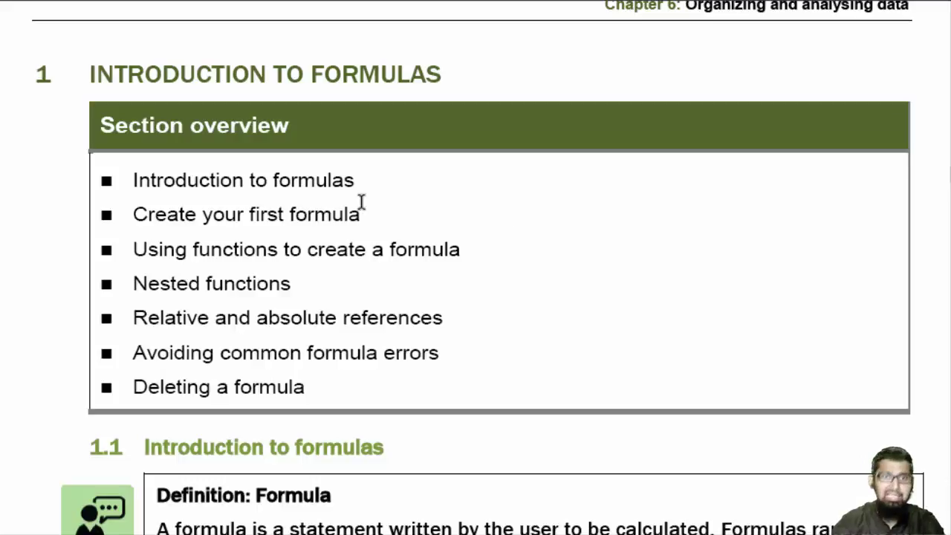
- Drag-select the overview list from 'Introduction to formulas' down through 'Deleting a formula'
{"action": "left_click_drag", "start_coordinate": [134, 179], "coordinate": [357, 220]}
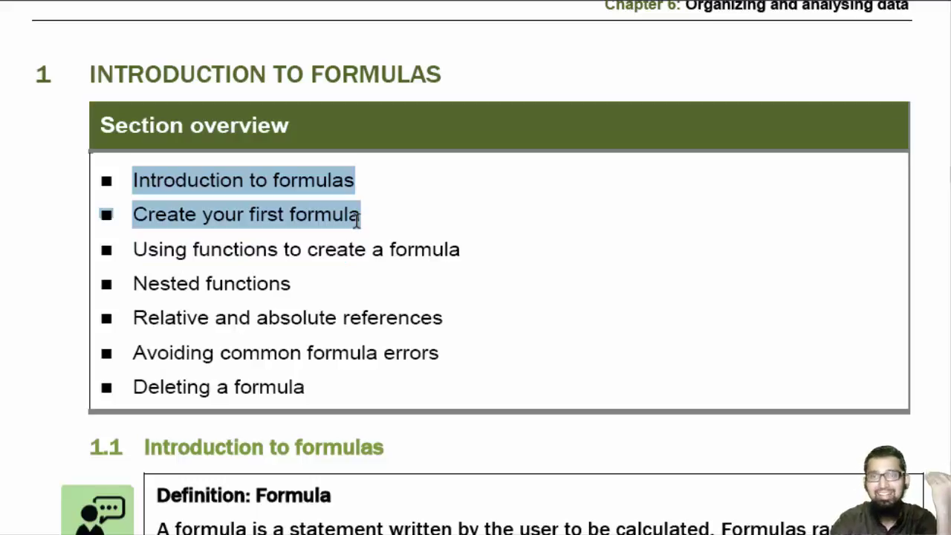
{"action": "left_click_drag", "start_coordinate": [358, 217], "coordinate": [391, 248]}
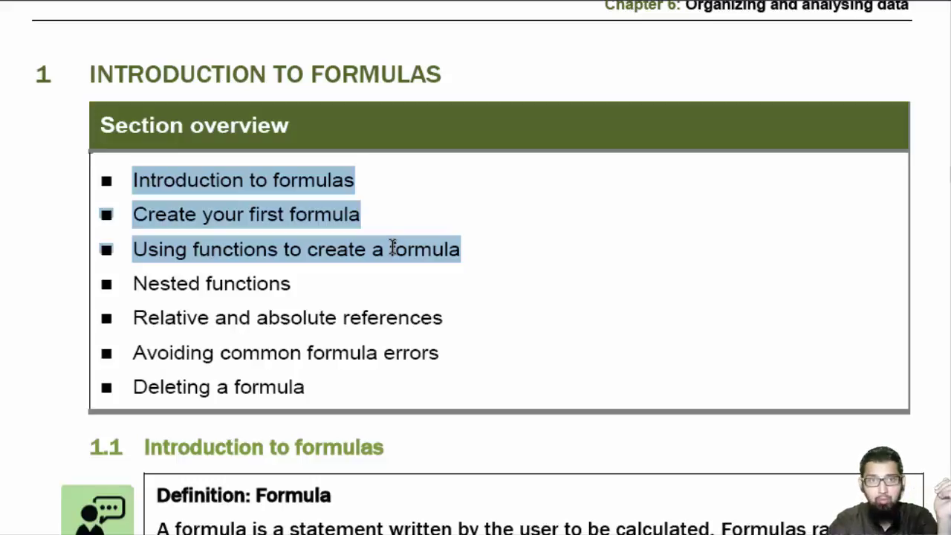
{"action": "mouse_move", "coordinate": [392, 248]}
{"action": "left_mouse_down"}
{"action": "mouse_move", "coordinate": [293, 293]}
{"action": "mouse_move", "coordinate": [394, 306]}
{"action": "mouse_move", "coordinate": [395, 346]}
{"action": "left_mouse_up"}
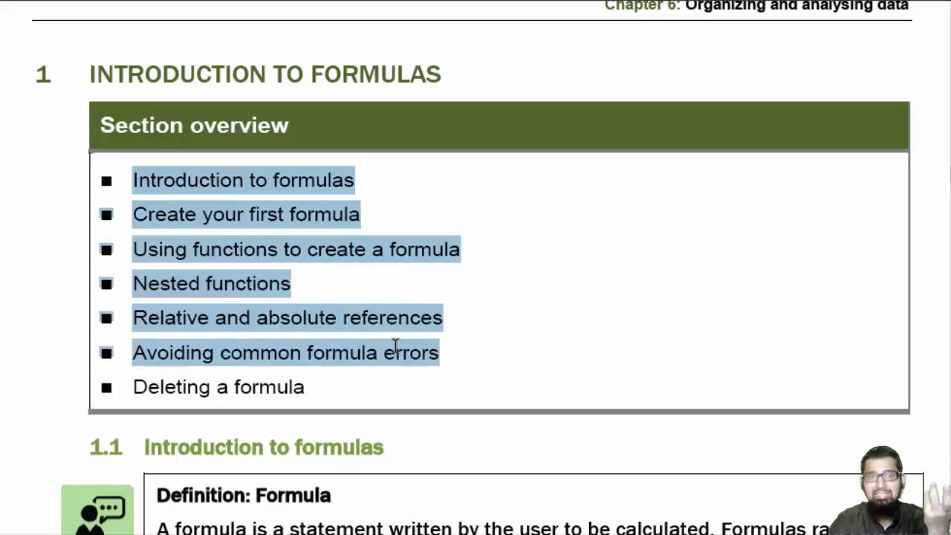
{"action": "left_click_drag", "start_coordinate": [395, 346], "coordinate": [325, 391]}
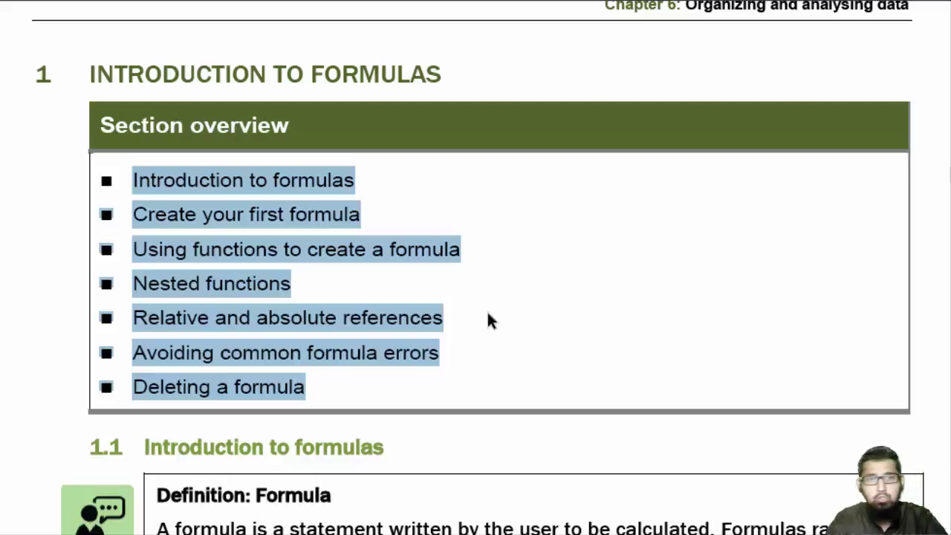
- Highlight the selected seven overview topics in yellow
{"action": "scroll", "coordinate": [491, 311], "scroll_direction": "down", "scroll_amount": 3}
{"action": "scroll", "coordinate": [491, 310], "scroll_direction": "down", "scroll_amount": 3}
{"action": "scroll", "coordinate": [491, 311], "scroll_direction": "up", "scroll_amount": 1}
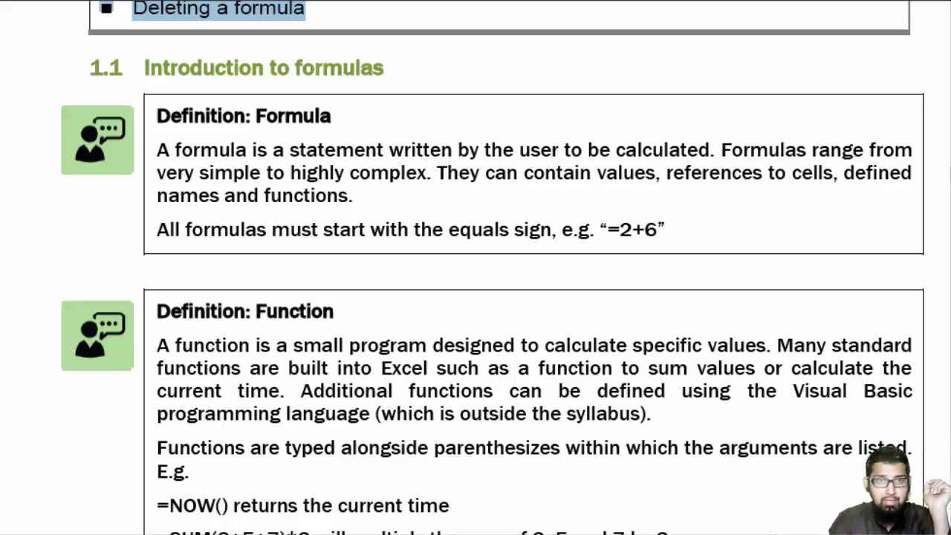
{"action": "key", "text": "ctrl+alt+h"}
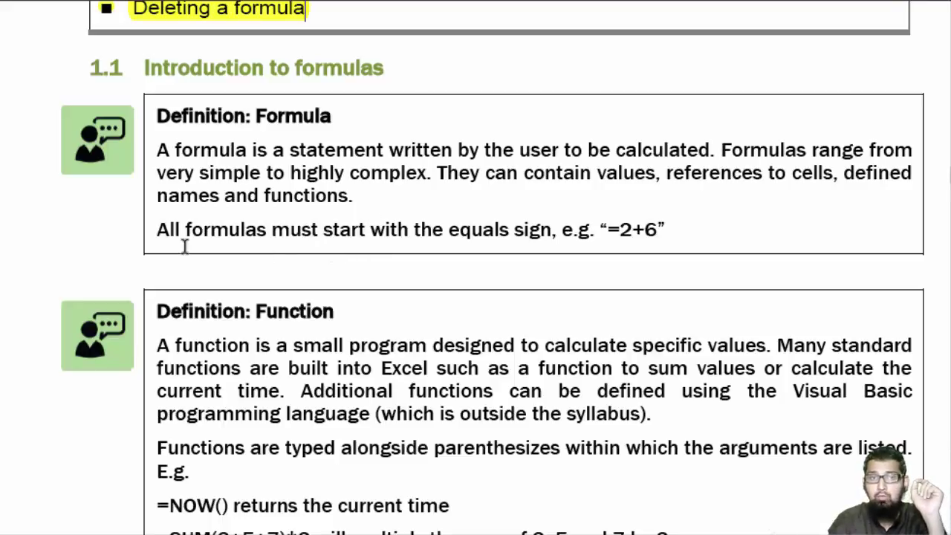
- Highlight the '=' of the '=2+6' example and the words 'equals sign' in yellow
{"action": "left_click_drag", "start_coordinate": [449, 229], "coordinate": [551, 229]}
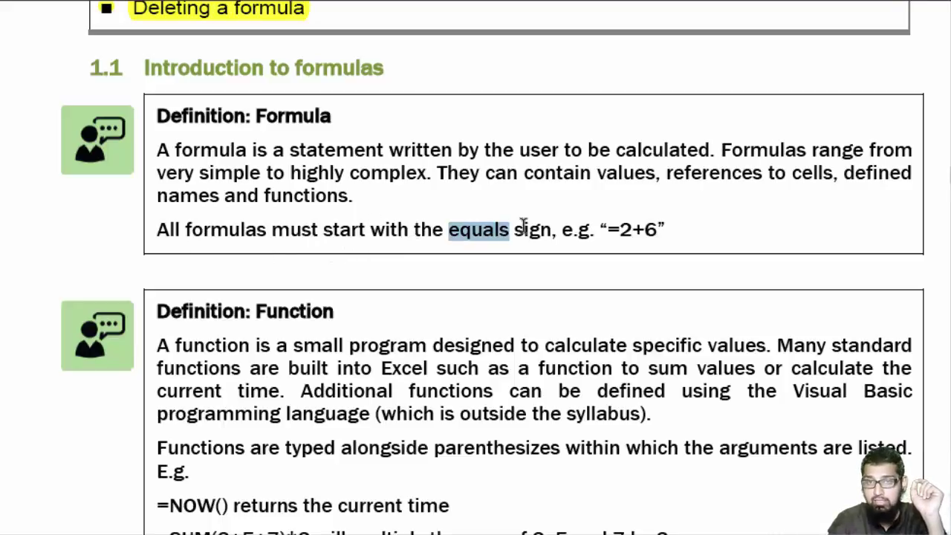
{"action": "left_click_drag", "start_coordinate": [620, 229], "coordinate": [599, 230]}
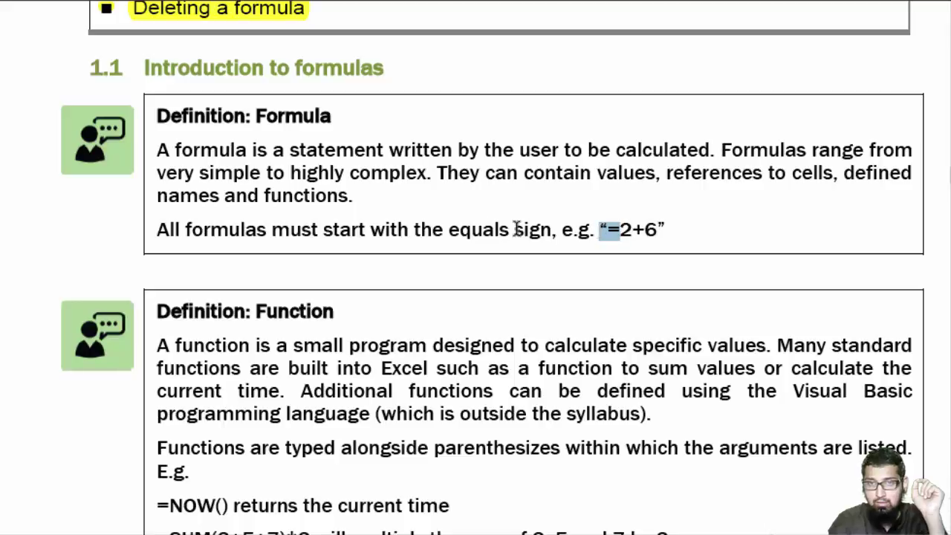
{"action": "left_click", "coordinate": [162, 6]}
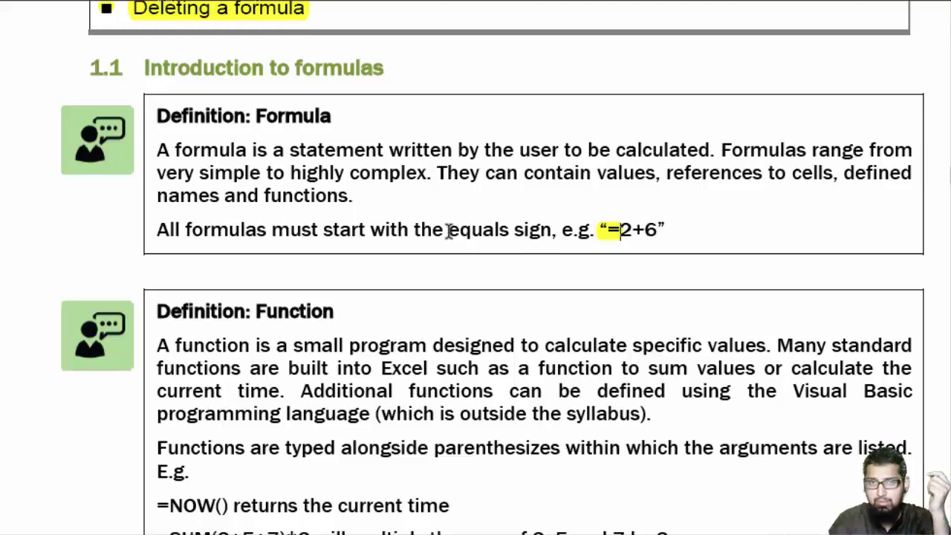
{"action": "left_click_drag", "start_coordinate": [449, 230], "coordinate": [551, 229]}
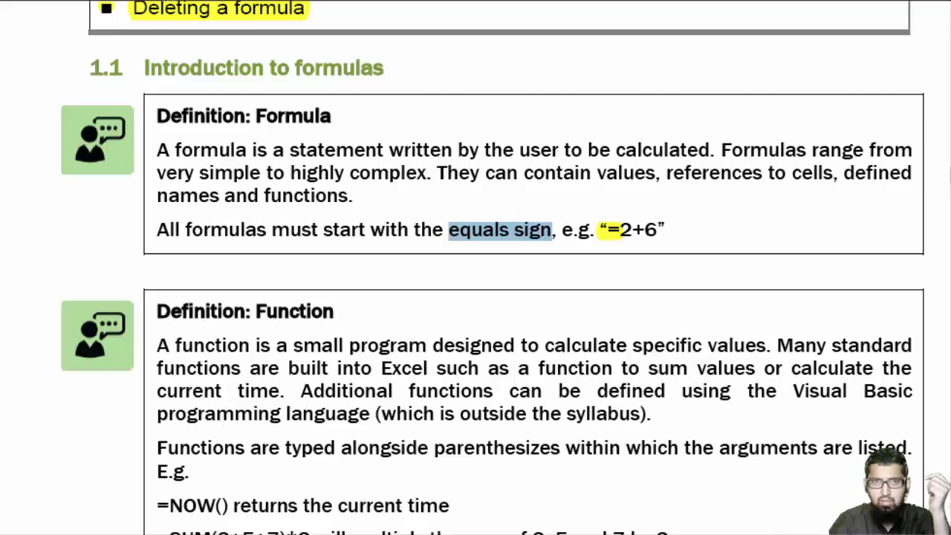
{"action": "left_click", "coordinate": [215, 4]}
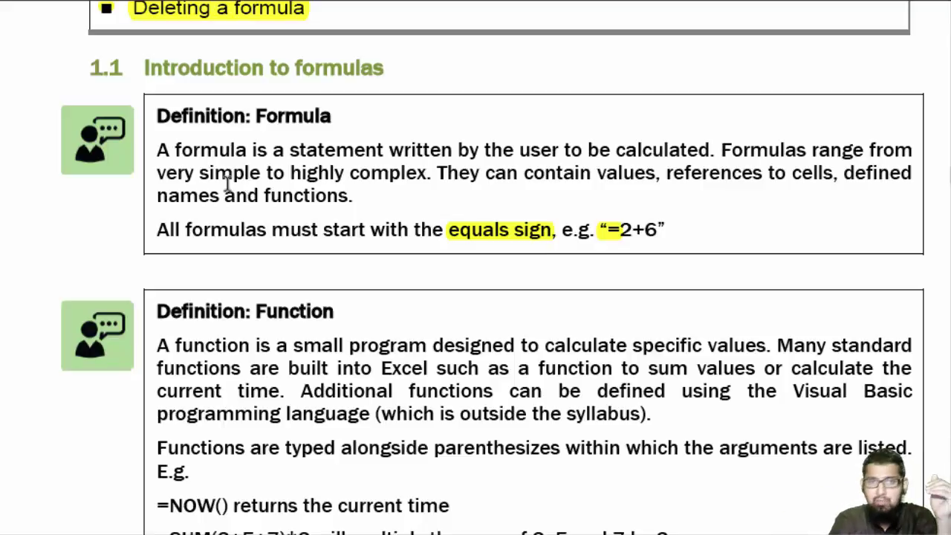
- Scroll to the Function definition box and select the word 'parenthesizes'
{"action": "scroll", "coordinate": [261, 233], "scroll_direction": "down", "scroll_amount": 3}
{"action": "scroll", "coordinate": [267, 239], "scroll_direction": "down", "scroll_amount": 1}
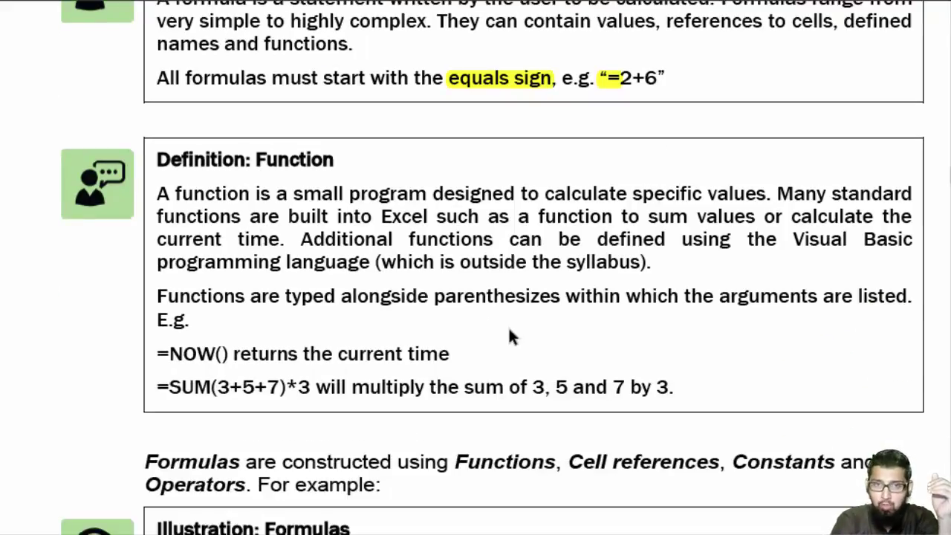
{"action": "left_click_drag", "start_coordinate": [433, 297], "coordinate": [564, 299]}
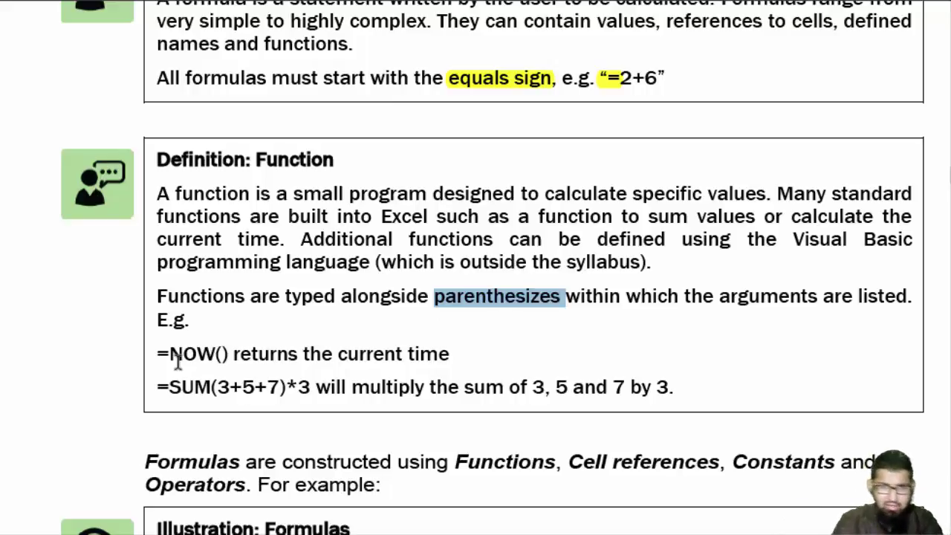
- On page 133, select '= 2 * PI () * A1', then 'pi (3.14159)', then 'SUM'
{"action": "scroll", "coordinate": [188, 361], "scroll_direction": "down", "scroll_amount": 2}
{"action": "scroll", "coordinate": [188, 361], "scroll_direction": "down", "scroll_amount": 3}
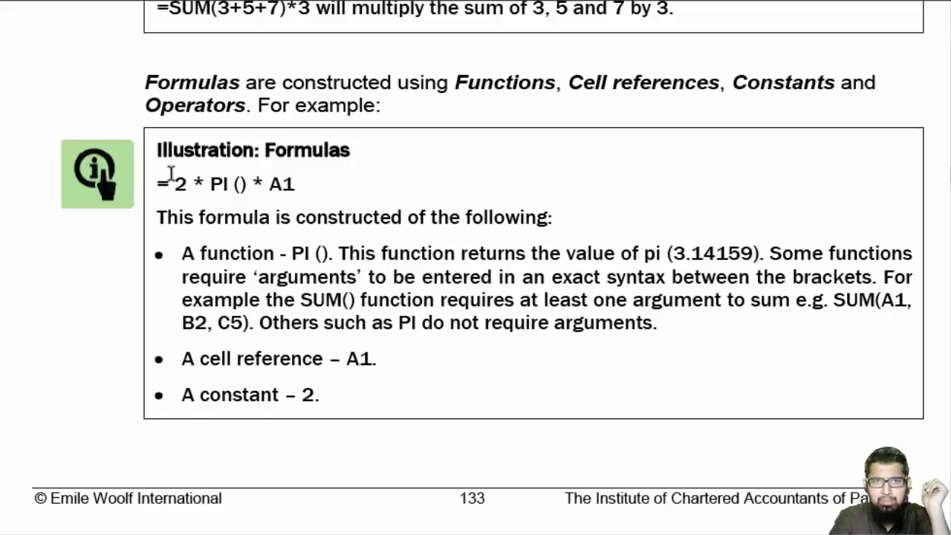
{"action": "left_click_drag", "start_coordinate": [151, 184], "coordinate": [316, 181]}
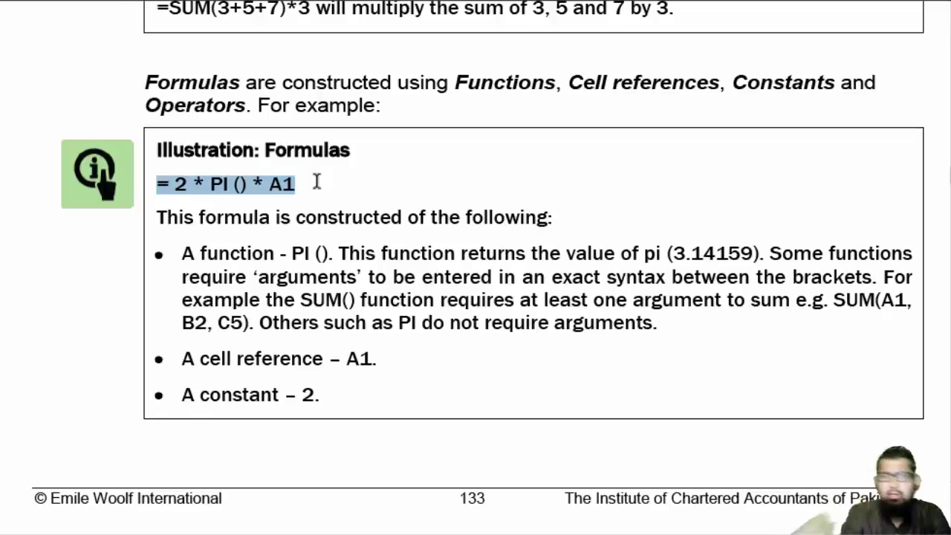
{"action": "left_click_drag", "start_coordinate": [644, 253], "coordinate": [759, 250]}
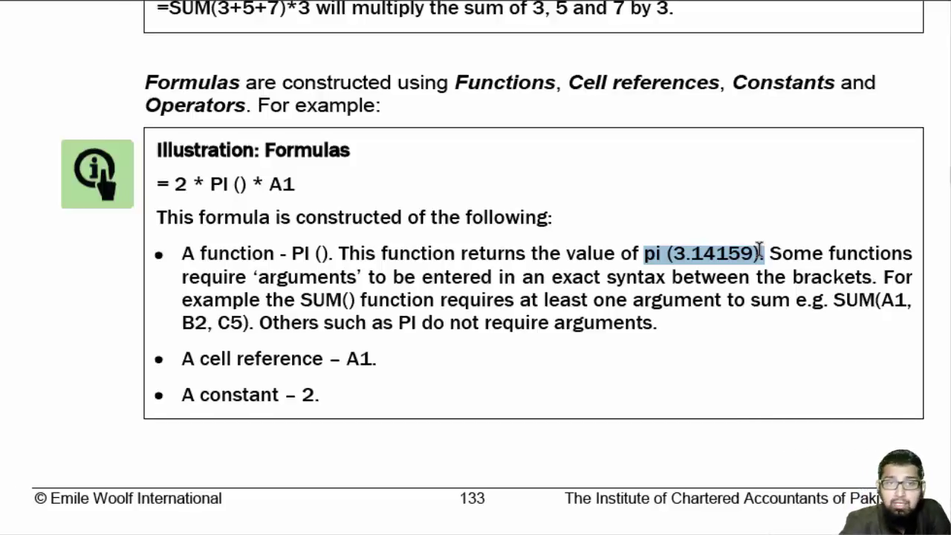
{"action": "left_click_drag", "start_coordinate": [832, 300], "coordinate": [881, 298]}
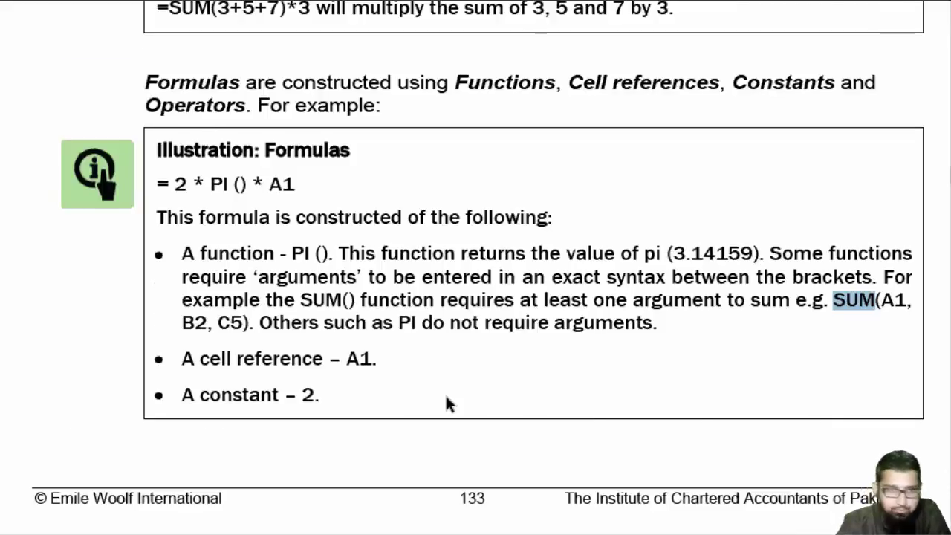
{"action": "scroll", "coordinate": [444, 393], "scroll_direction": "down", "scroll_amount": 5}
- Highlight '^ raise to the power of.' in the operator bullet in yellow
{"action": "scroll", "coordinate": [445, 393], "scroll_direction": "down", "scroll_amount": 4}
{"action": "scroll", "coordinate": [445, 396], "scroll_direction": "down", "scroll_amount": 1}
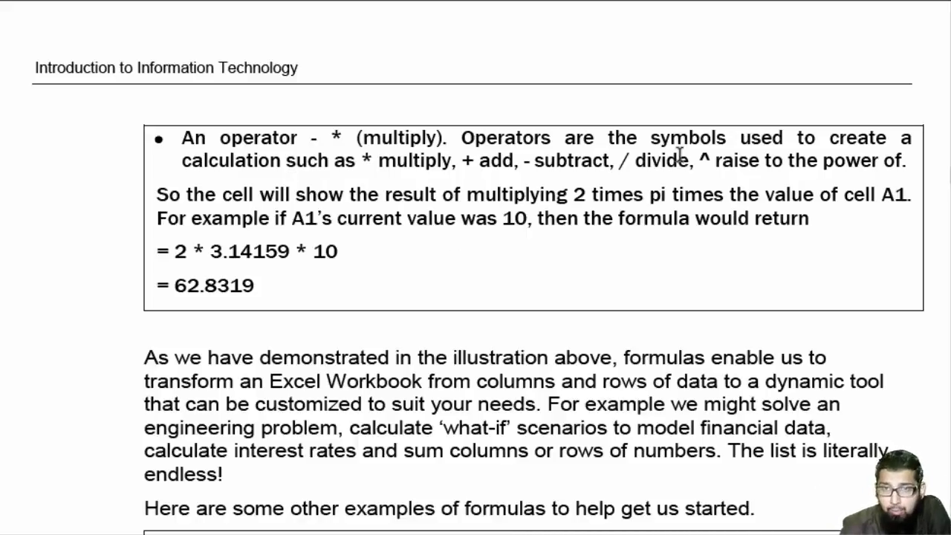
{"action": "left_click_drag", "start_coordinate": [700, 157], "coordinate": [905, 159]}
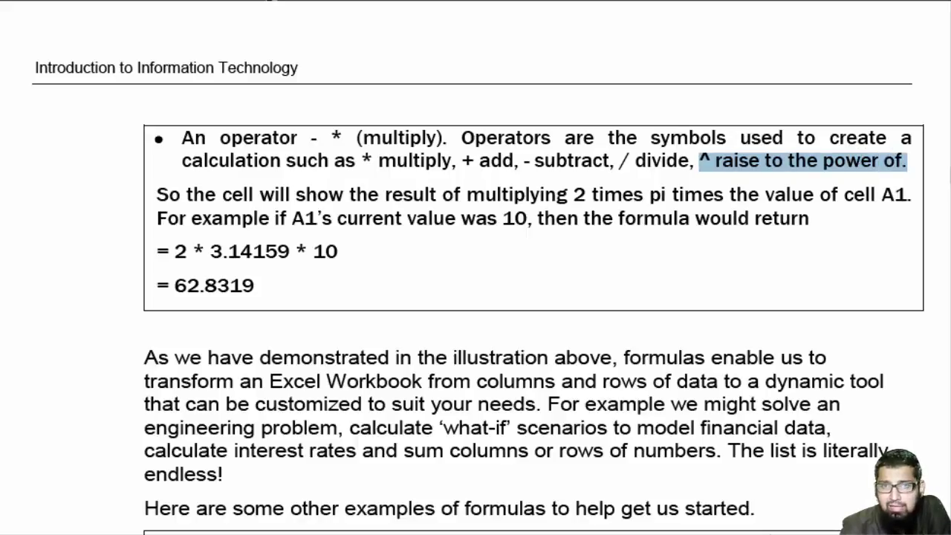
{"action": "key", "text": "ctrl+alt+h"}
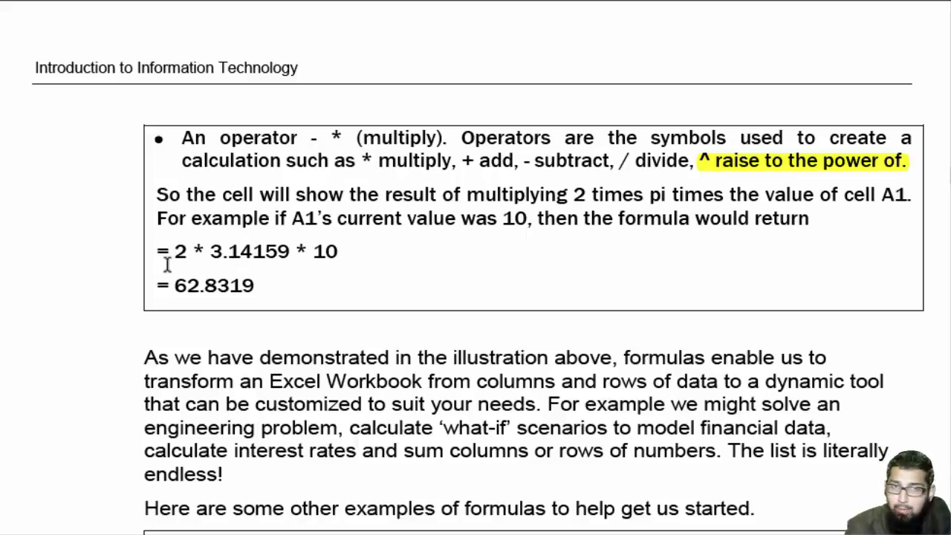
- Highlight the worked lines '= 2 * 3.14159 * 10' and '= 62.8319' in yellow
{"action": "left_click_drag", "start_coordinate": [171, 251], "coordinate": [351, 254]}
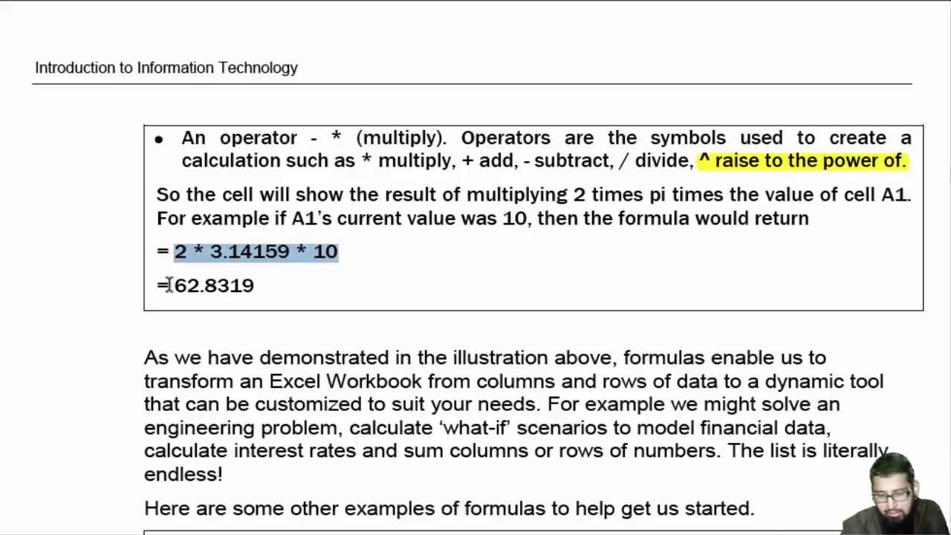
{"action": "left_click_drag", "start_coordinate": [169, 286], "coordinate": [246, 283]}
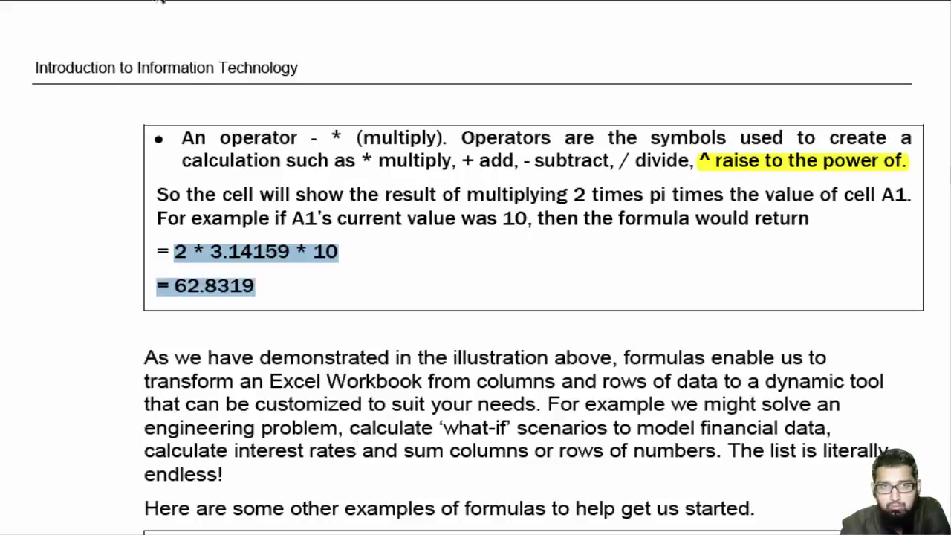
{"action": "left_click", "coordinate": [160, 1]}
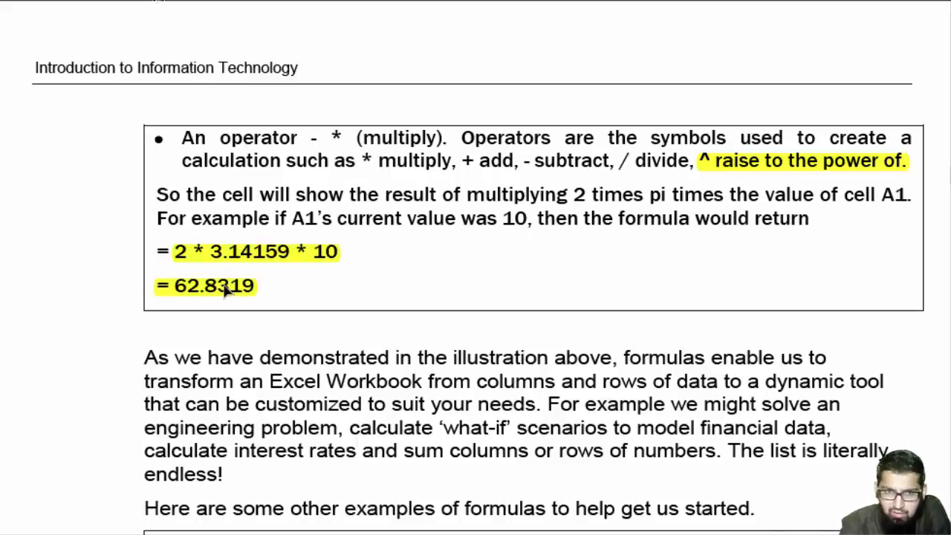
- Select 'dynamic tool', then the sentence 'The list is literally endless!'
{"action": "scroll", "coordinate": [224, 285], "scroll_direction": "down", "scroll_amount": 3}
{"action": "scroll", "coordinate": [225, 284], "scroll_direction": "down", "scroll_amount": 1}
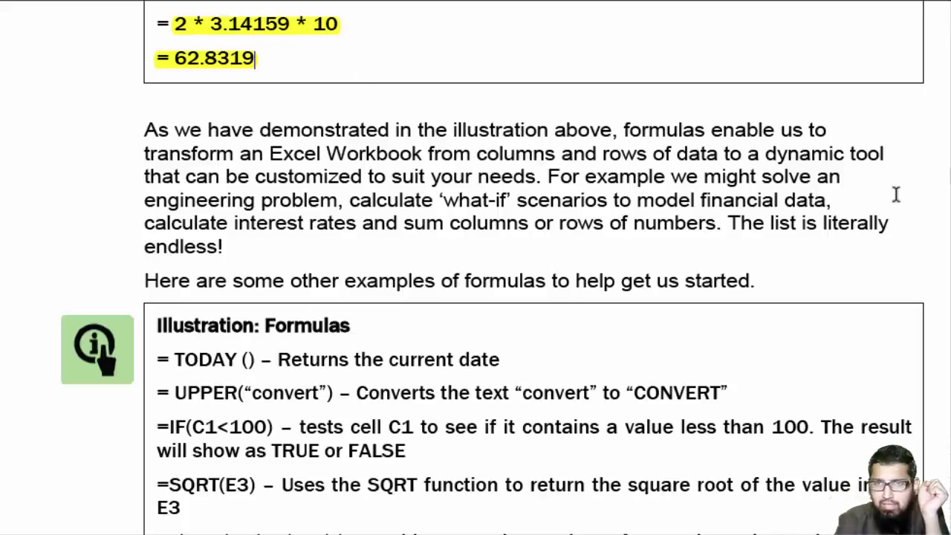
{"action": "left_click_drag", "start_coordinate": [767, 152], "coordinate": [879, 152]}
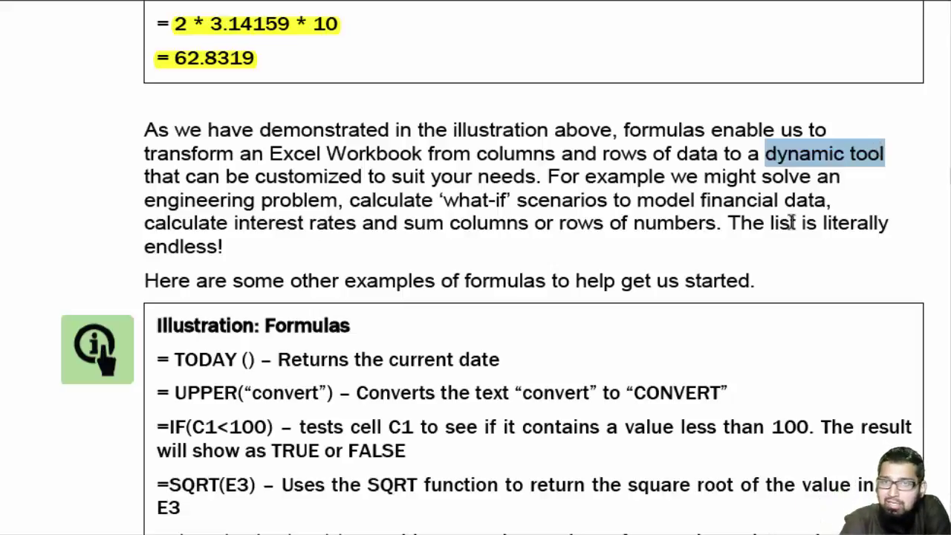
{"action": "mouse_move", "coordinate": [728, 223]}
{"action": "left_mouse_down"}
{"action": "mouse_move", "coordinate": [354, 255]}
{"action": "mouse_move", "coordinate": [226, 252]}
{"action": "left_mouse_up"}
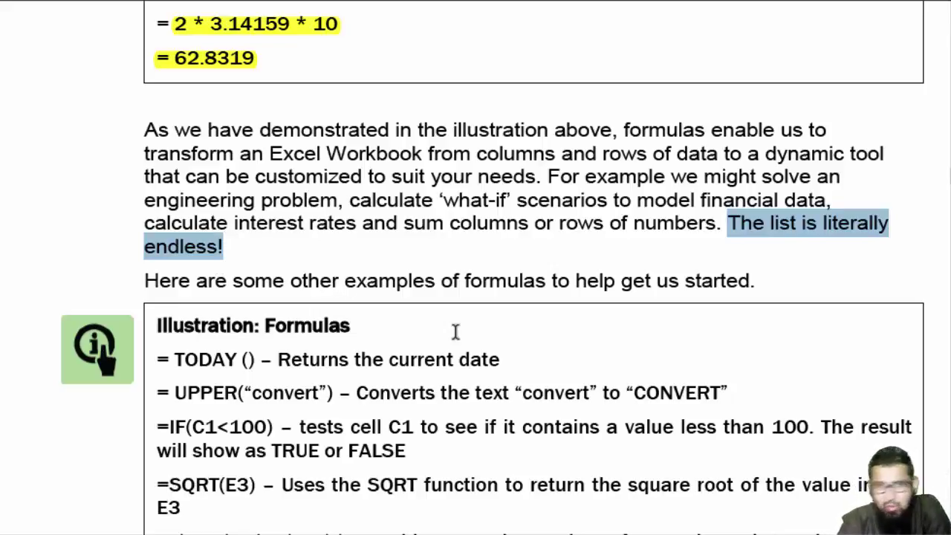
- Select in turn the TODAY, UPPER, IF, =SQRT(E3) and final formula example lines
{"action": "scroll", "coordinate": [458, 331], "scroll_direction": "down", "scroll_amount": 3}
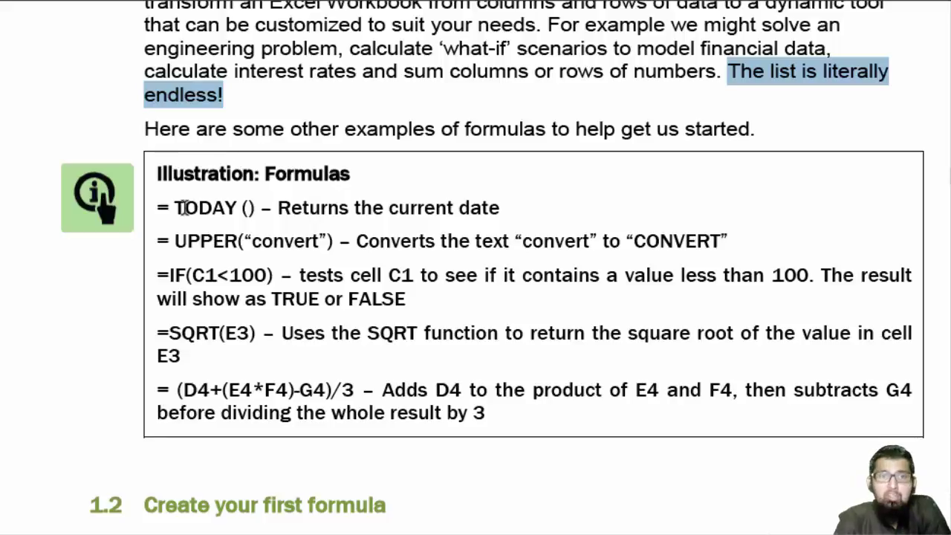
{"action": "left_click_drag", "start_coordinate": [156, 205], "coordinate": [493, 203]}
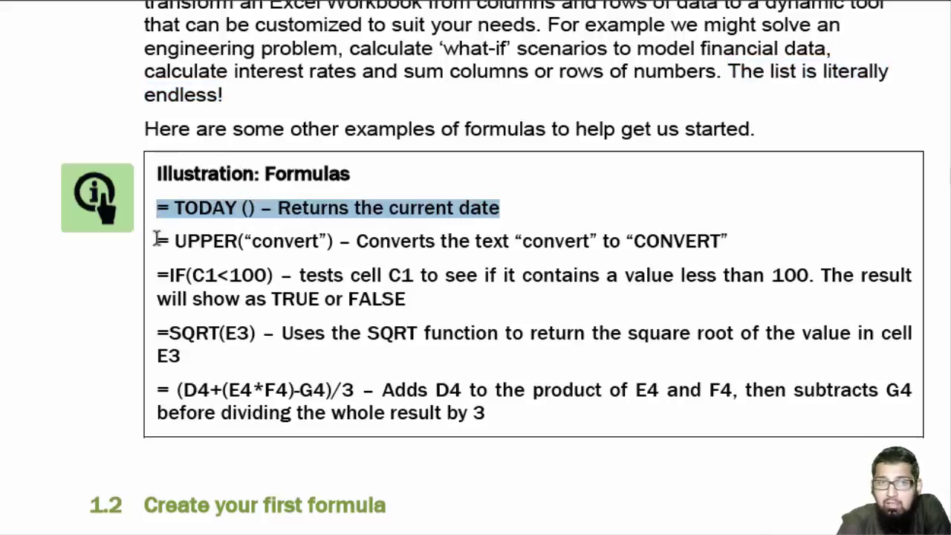
{"action": "left_click_drag", "start_coordinate": [157, 240], "coordinate": [724, 231]}
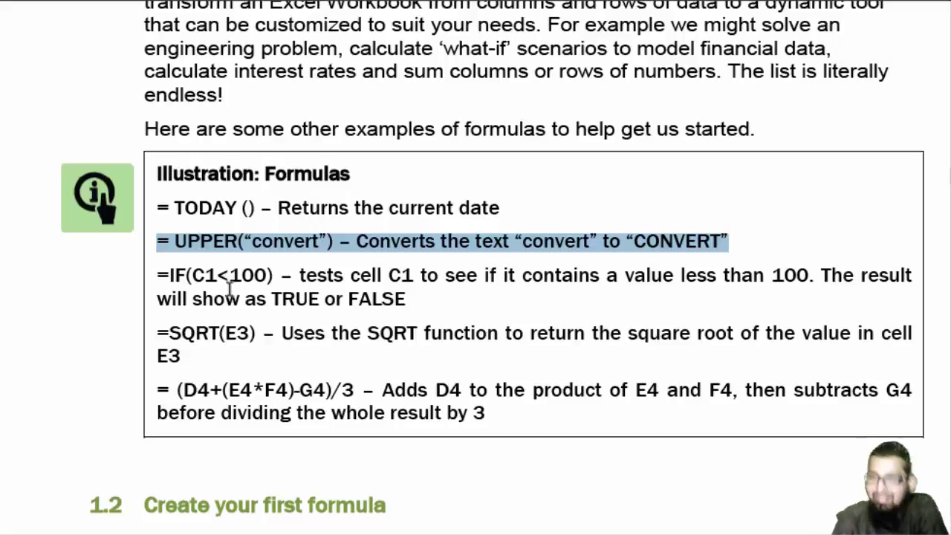
{"action": "mouse_move", "coordinate": [154, 276]}
{"action": "left_mouse_down"}
{"action": "mouse_move", "coordinate": [783, 269]}
{"action": "mouse_move", "coordinate": [628, 322]}
{"action": "mouse_move", "coordinate": [327, 300]}
{"action": "mouse_move", "coordinate": [411, 296]}
{"action": "left_mouse_up"}
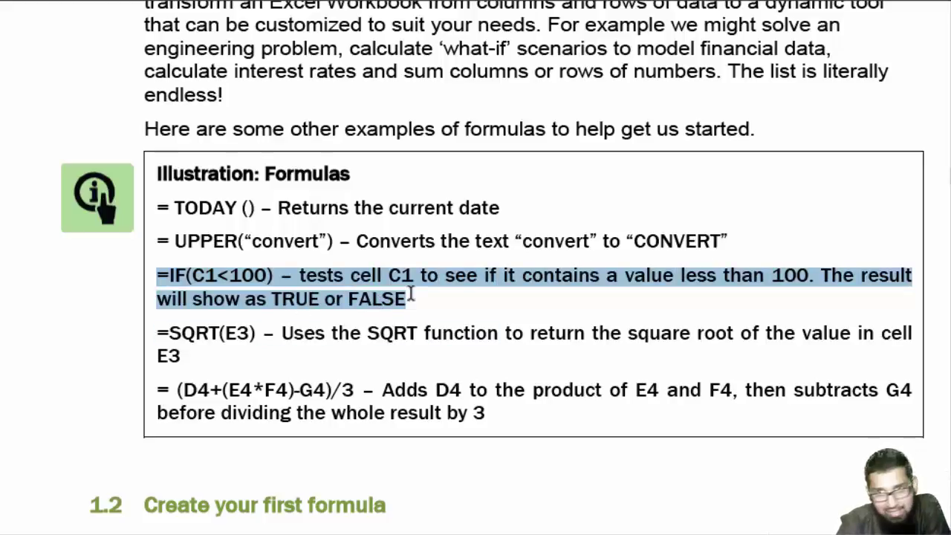
{"action": "left_click_drag", "start_coordinate": [157, 335], "coordinate": [269, 333]}
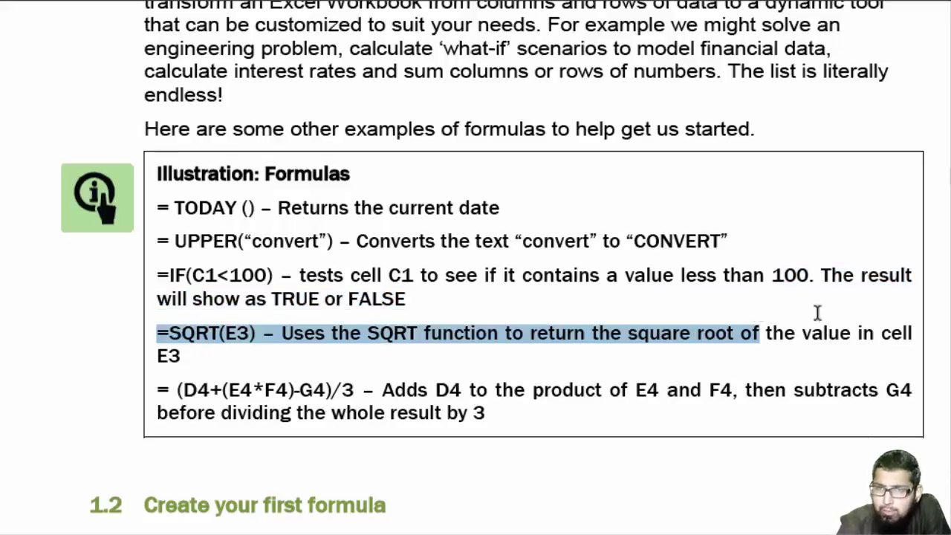
{"action": "left_click_drag", "start_coordinate": [269, 333], "coordinate": [524, 333]}
{"action": "left_click_drag", "start_coordinate": [434, 328], "coordinate": [256, 334]}
{"action": "mouse_move", "coordinate": [176, 393]}
{"action": "left_mouse_down"}
{"action": "mouse_move", "coordinate": [522, 386]}
{"action": "mouse_move", "coordinate": [479, 411]}
{"action": "left_mouse_up"}
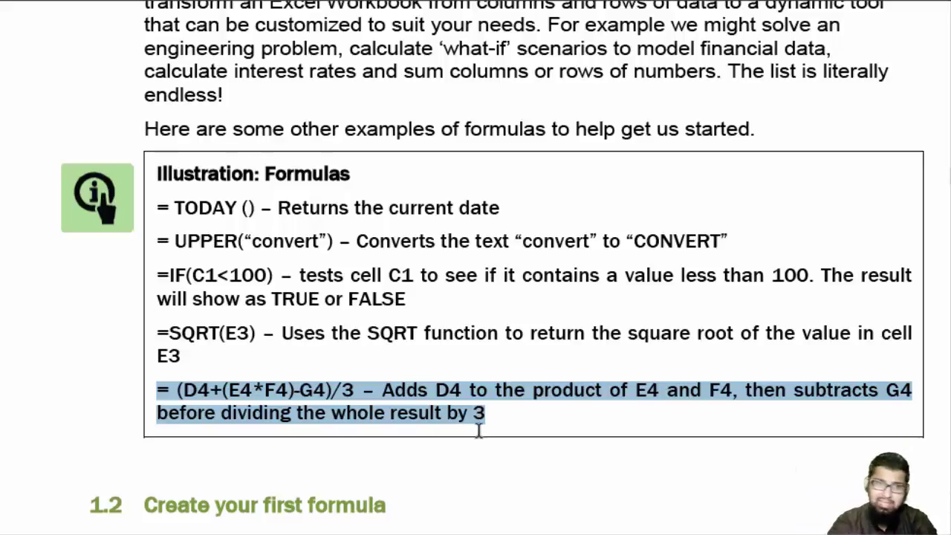
- Scroll to section 1.2 and select the typed-constant examples like '= 7 + 11'
{"action": "scroll", "coordinate": [479, 416], "scroll_direction": "down", "scroll_amount": 5}
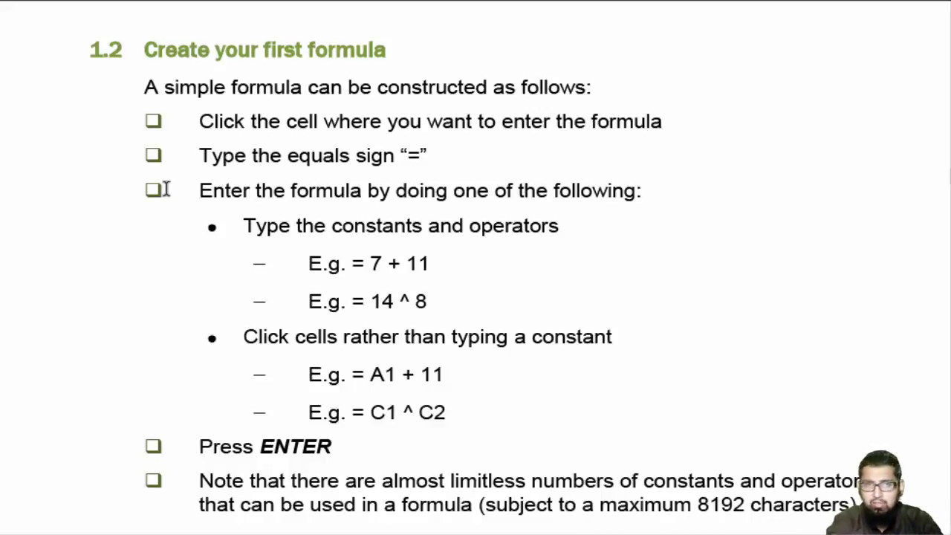
{"action": "left_click", "coordinate": [371, 263]}
{"action": "left_click_drag", "start_coordinate": [435, 305], "coordinate": [443, 294]}
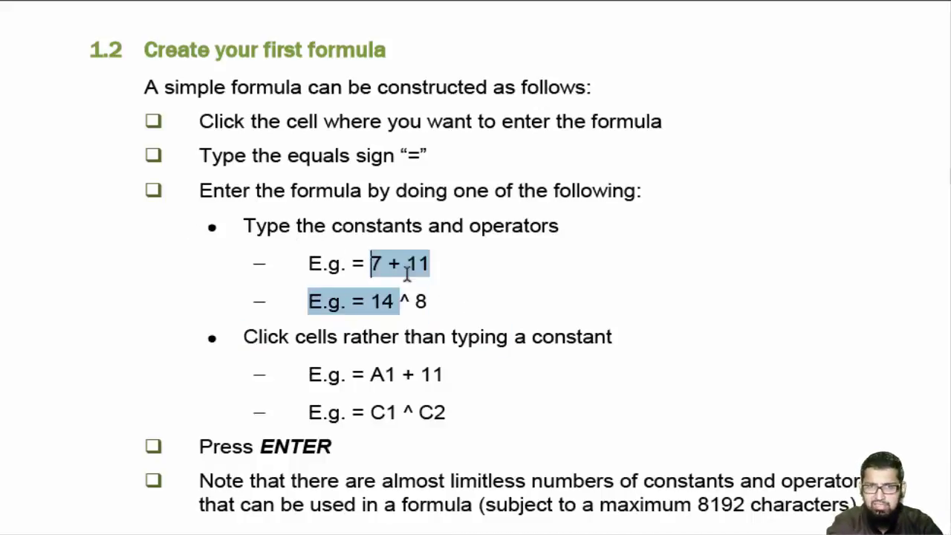
{"action": "left_click", "coordinate": [503, 290]}
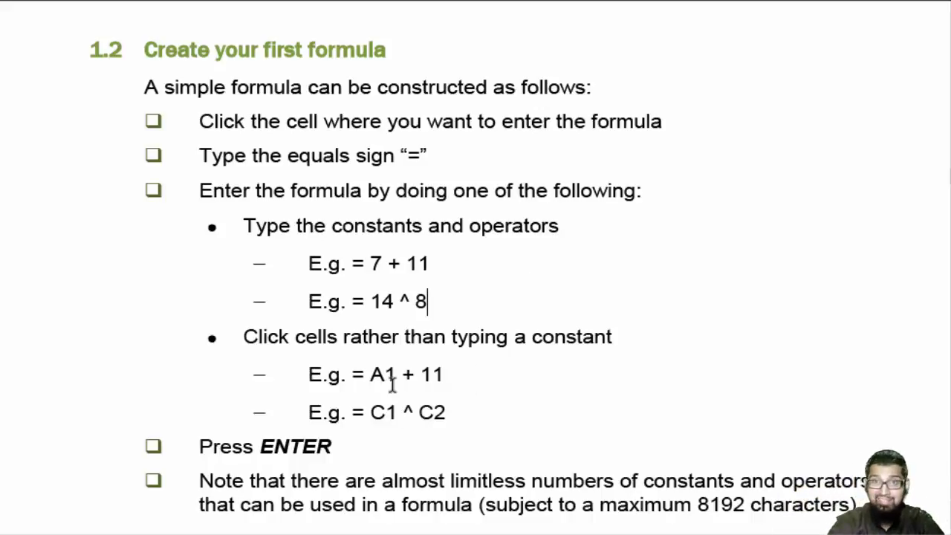
- Select the cell-reference examples 'A1 + 11' and 'C1 ^ C2', then the word ENTER
{"action": "mouse_move", "coordinate": [371, 374]}
{"action": "left_mouse_down"}
{"action": "mouse_move", "coordinate": [418, 417]}
{"action": "mouse_move", "coordinate": [460, 412]}
{"action": "left_mouse_up"}
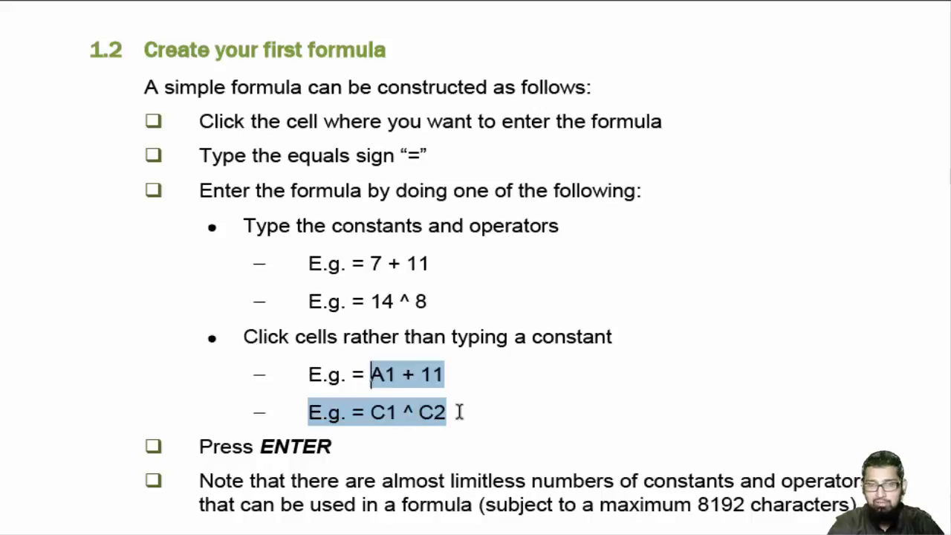
{"action": "mouse_move", "coordinate": [389, 392]}
{"action": "left_mouse_down"}
{"action": "mouse_move", "coordinate": [401, 375]}
{"action": "mouse_move", "coordinate": [447, 365]}
{"action": "left_mouse_up"}
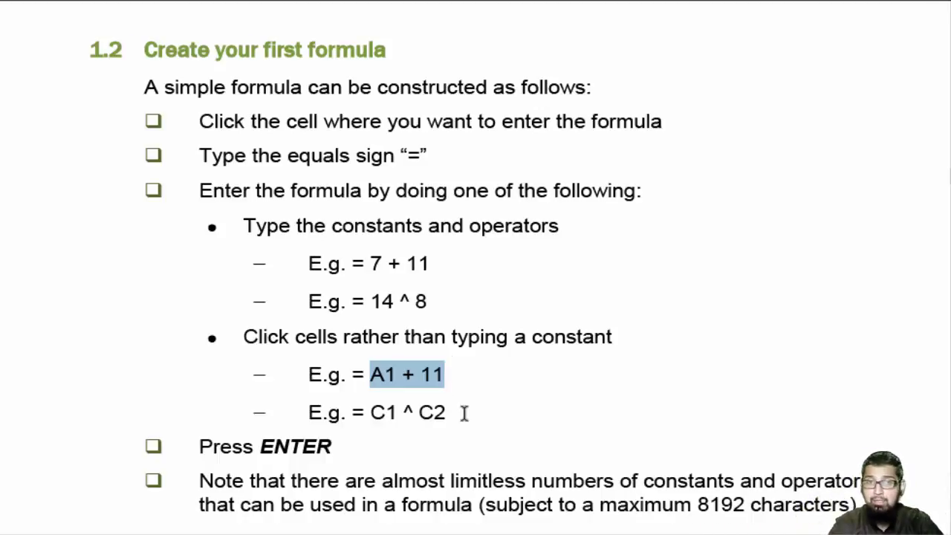
{"action": "left_click_drag", "start_coordinate": [449, 413], "coordinate": [375, 414], "text": "ctrl"}
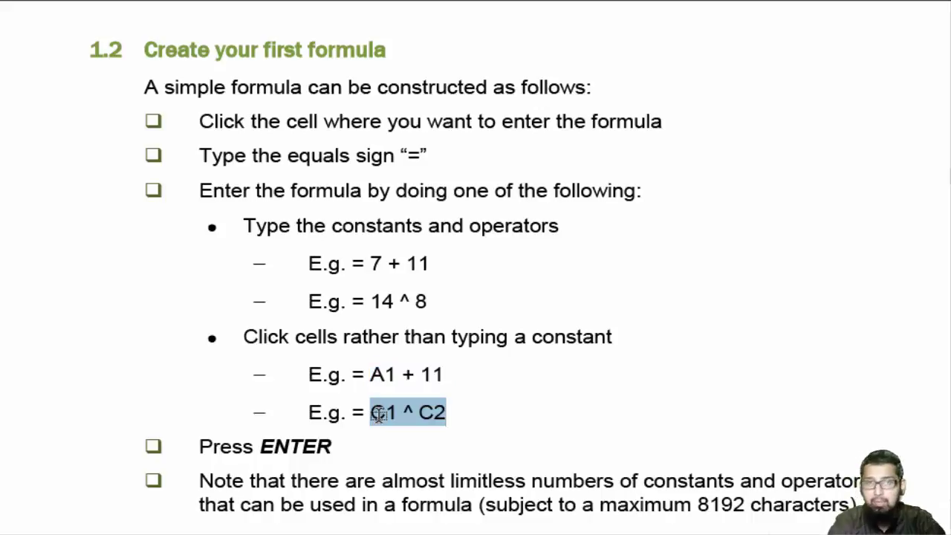
{"action": "left_click", "coordinate": [558, 408]}
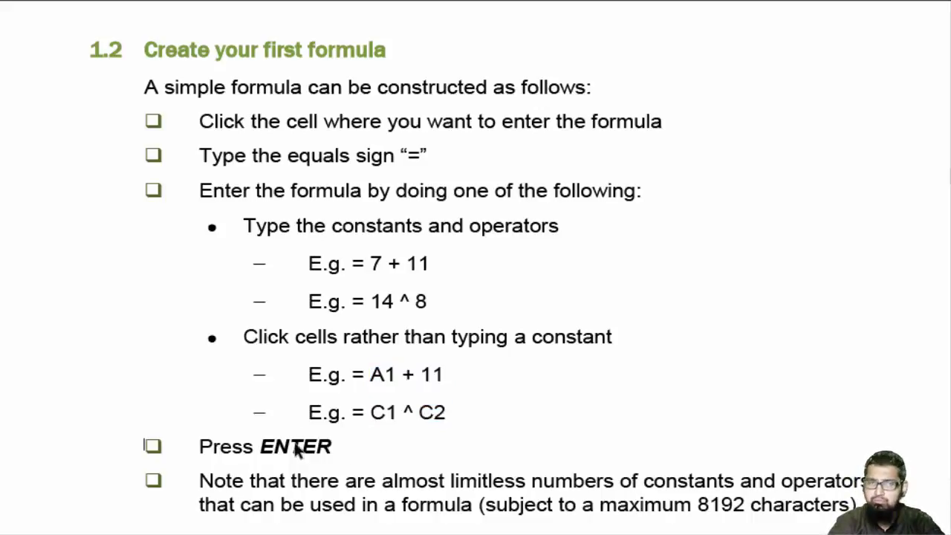
{"action": "left_click_drag", "start_coordinate": [271, 441], "coordinate": [345, 437]}
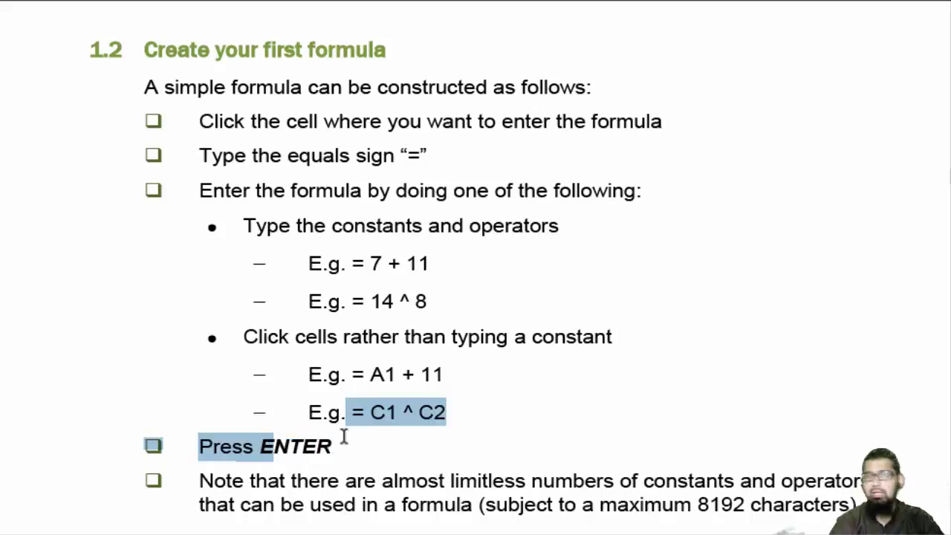
{"action": "double_click", "coordinate": [344, 437]}
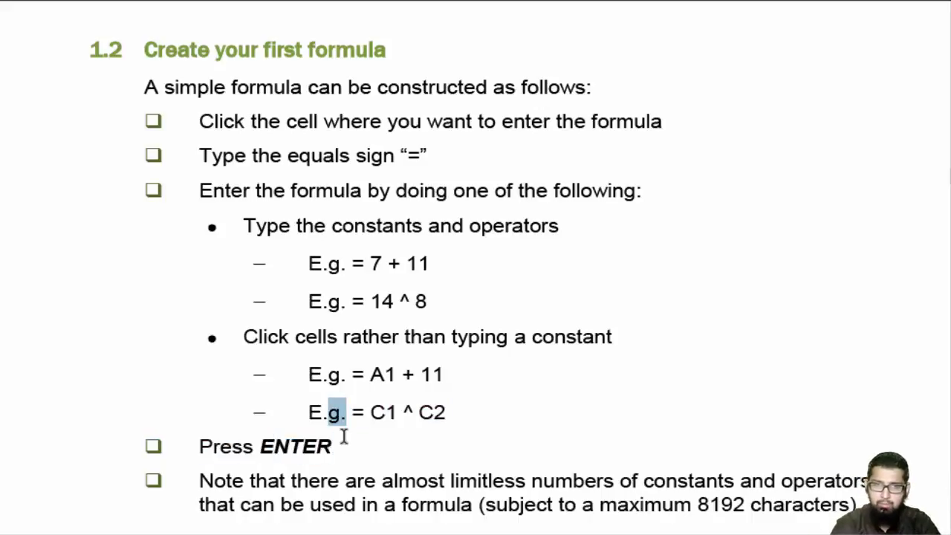
{"action": "double_click", "coordinate": [324, 445]}
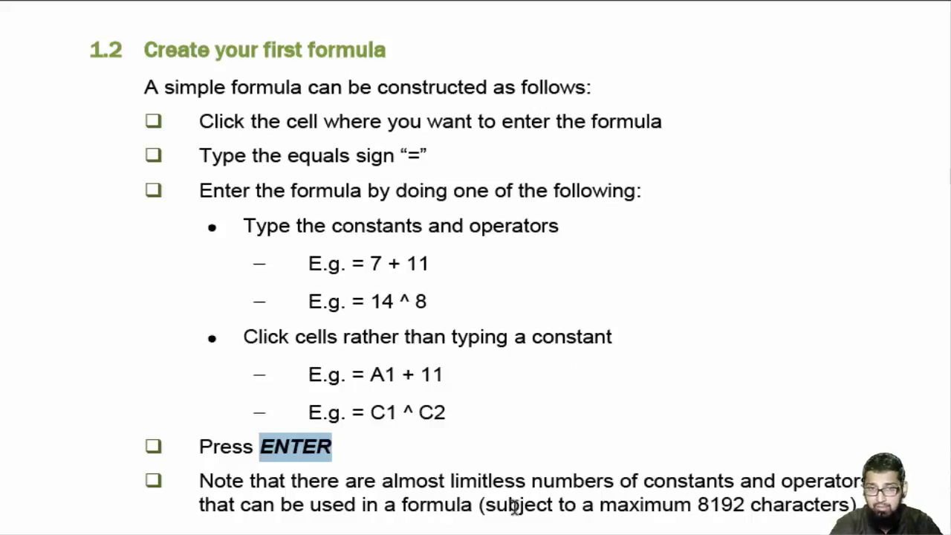
- Highlight 'subject to a maximum 8192 characters' in yellow
{"action": "left_click_drag", "start_coordinate": [487, 505], "coordinate": [849, 505]}
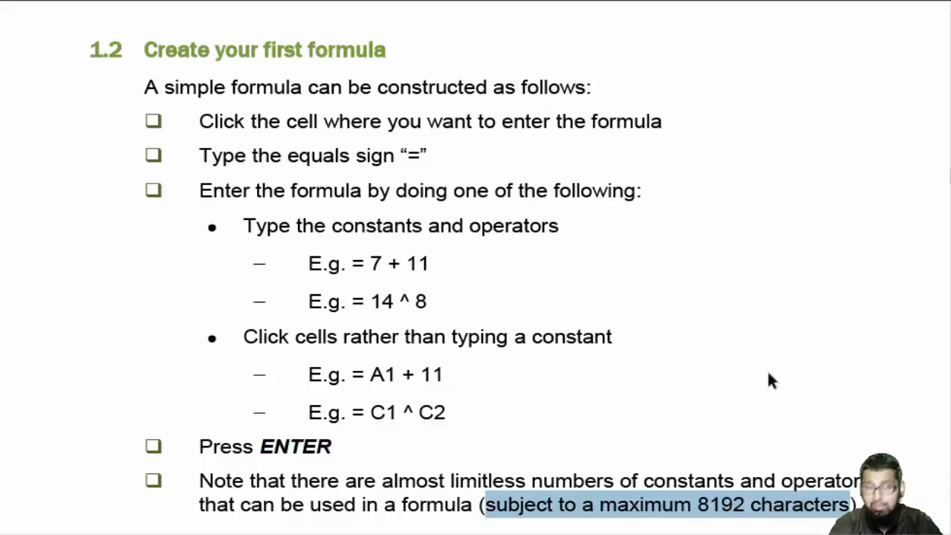
{"action": "key", "text": "ctrl+alt+h"}
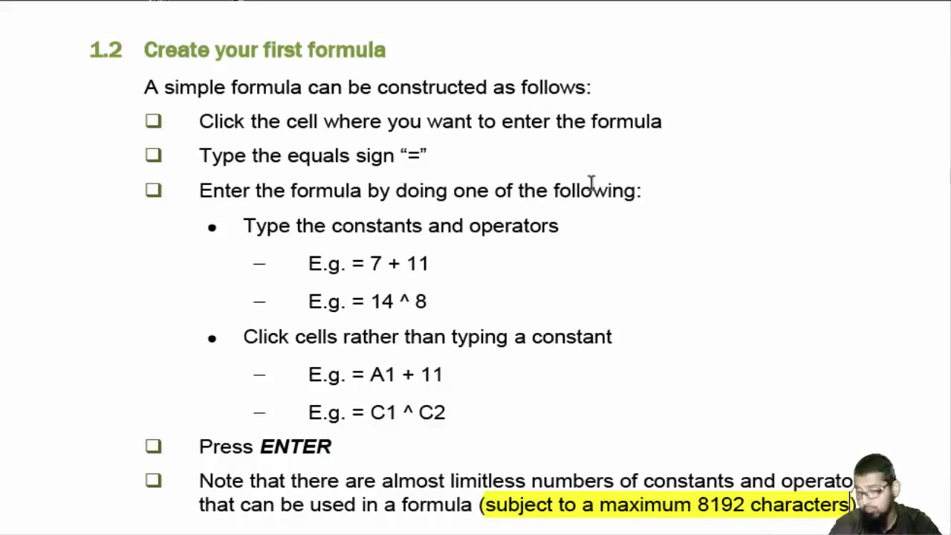
{"action": "scroll", "coordinate": [563, 208], "scroll_direction": "down", "scroll_amount": 10}
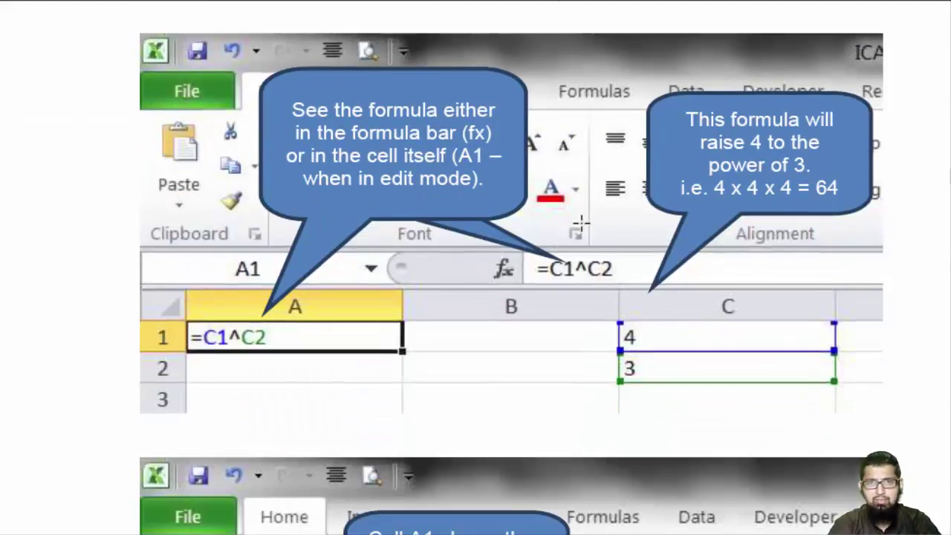
- Scroll to the Excel screenshot where A1 returns 64 from =C1^C2, above section 1.3
{"action": "scroll", "coordinate": [528, 195], "scroll_direction": "down", "scroll_amount": 1}
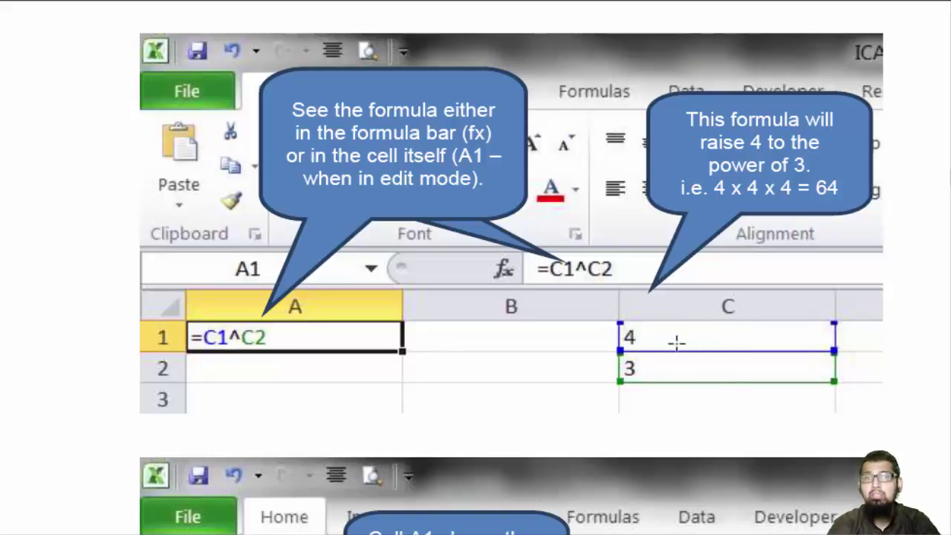
{"action": "scroll", "coordinate": [675, 329], "scroll_direction": "down", "scroll_amount": 5}
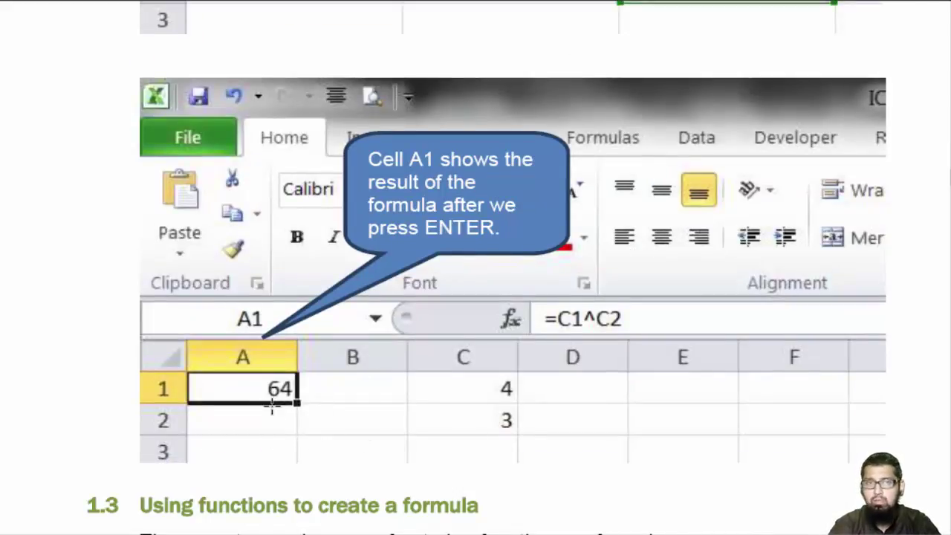
{"action": "scroll", "coordinate": [282, 386], "scroll_direction": "up", "scroll_amount": 5}
{"action": "scroll", "coordinate": [287, 374], "scroll_direction": "down", "scroll_amount": 5}
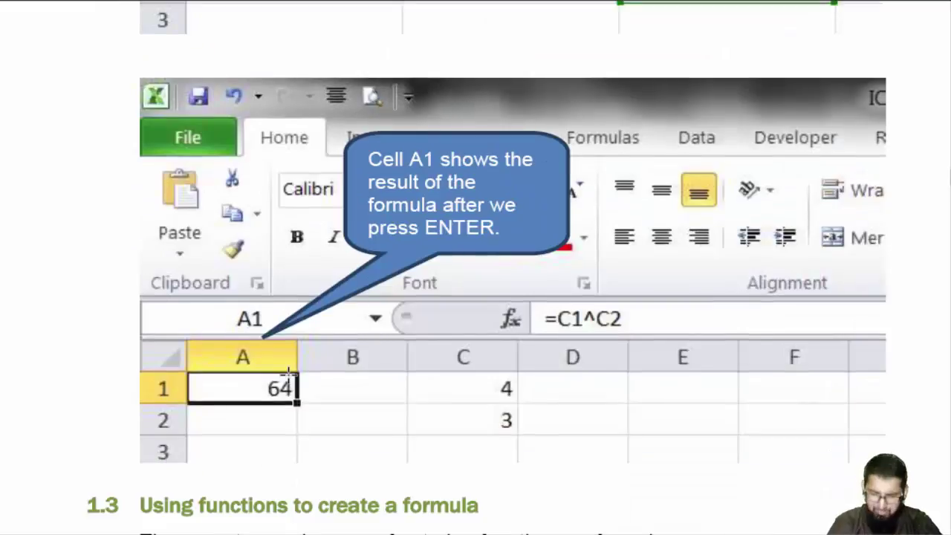
- Select the Insert Function and Formulas tab bullet lines in section 1.3, then deselect them
{"action": "scroll", "coordinate": [288, 373], "scroll_direction": "down", "scroll_amount": 1}
{"action": "scroll", "coordinate": [288, 374], "scroll_direction": "down", "scroll_amount": 3}
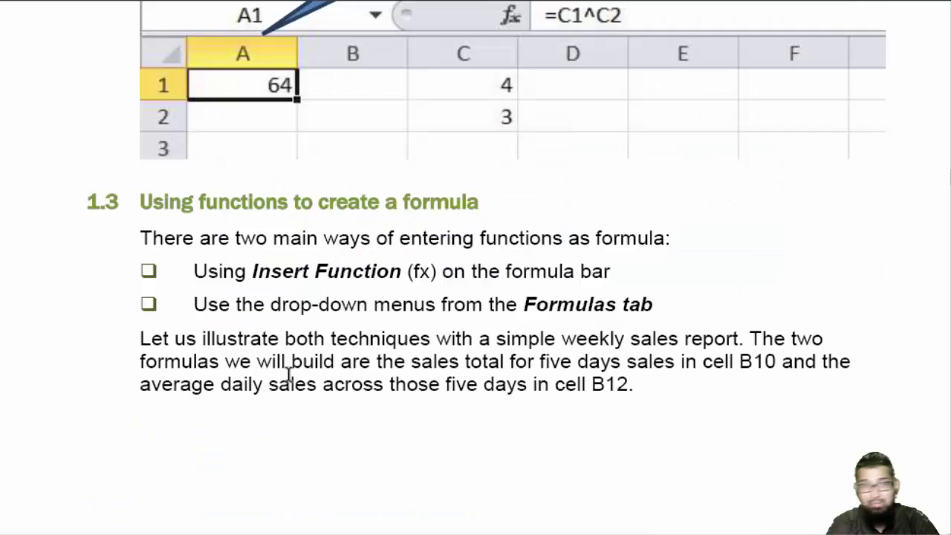
{"action": "scroll", "coordinate": [288, 373], "scroll_direction": "down", "scroll_amount": 2}
{"action": "scroll", "coordinate": [288, 373], "scroll_direction": "up", "scroll_amount": 1}
{"action": "scroll", "coordinate": [291, 382], "scroll_direction": "down", "scroll_amount": 1}
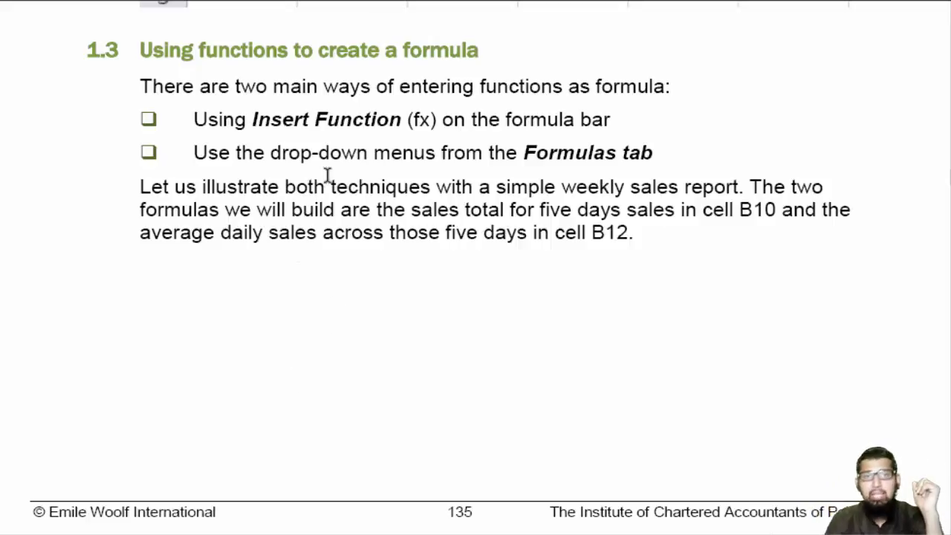
{"action": "left_click_drag", "start_coordinate": [194, 120], "coordinate": [598, 121]}
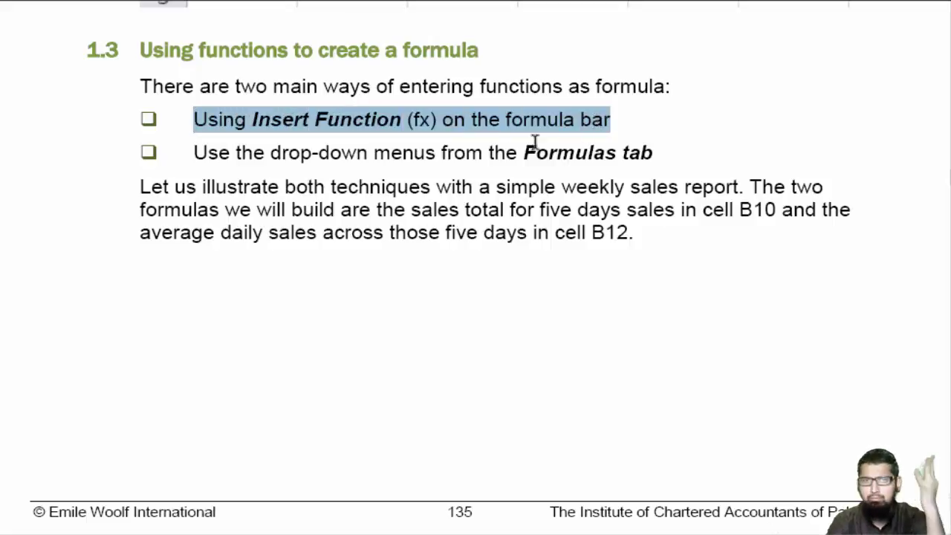
{"action": "left_click_drag", "start_coordinate": [197, 154], "coordinate": [650, 152]}
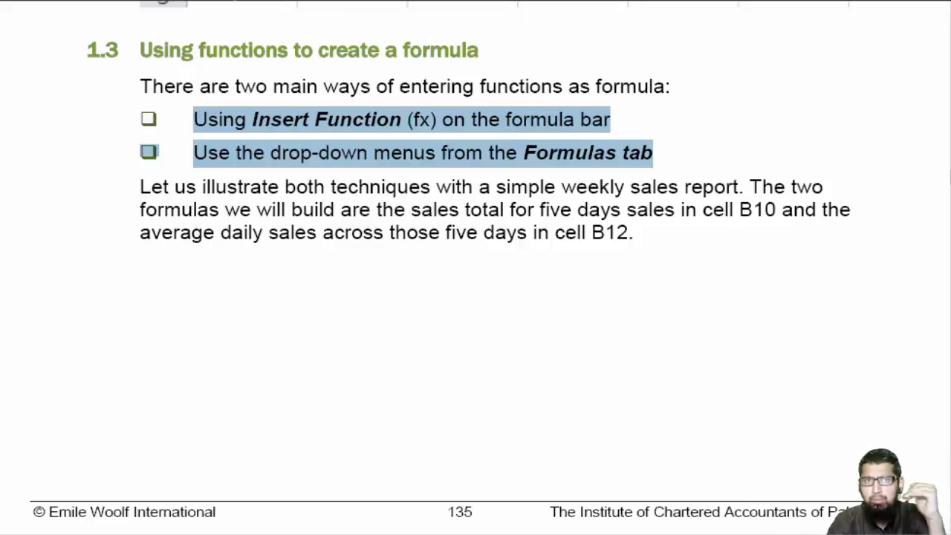
{"action": "left_click", "coordinate": [653, 153]}
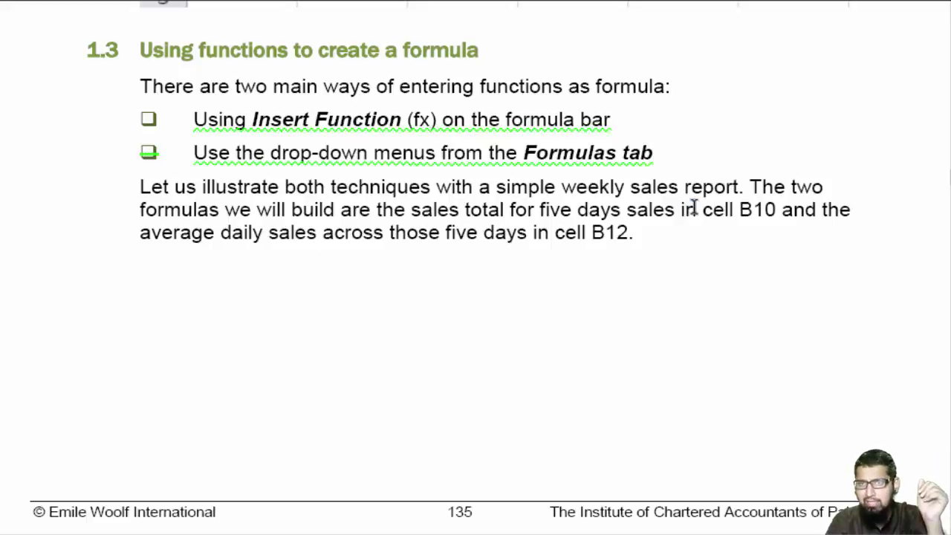
- Highlight 'in cell B10' and 'in cell B12.' in yellow
{"action": "left_click_drag", "start_coordinate": [684, 211], "coordinate": [756, 208]}
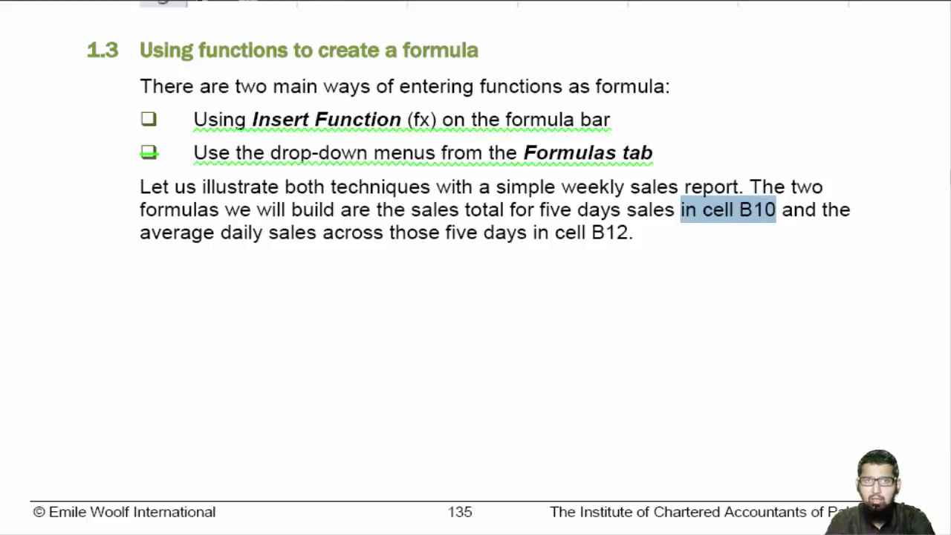
{"action": "left_click", "coordinate": [199, 0]}
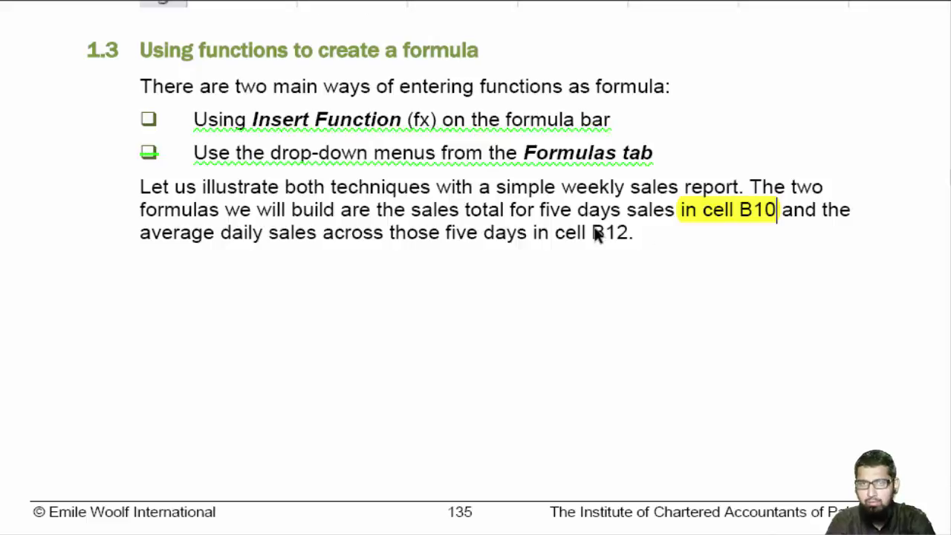
{"action": "left_click_drag", "start_coordinate": [643, 233], "coordinate": [533, 232]}
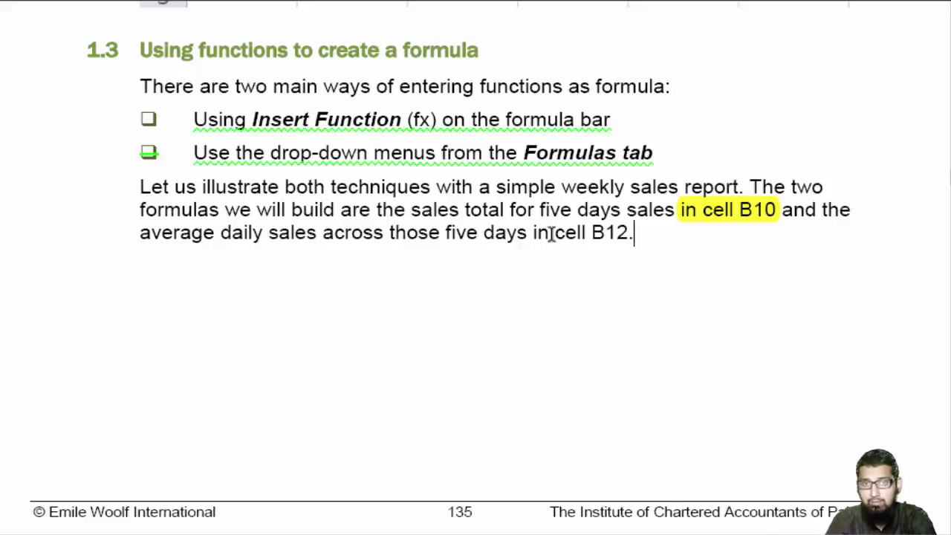
{"action": "left_click", "coordinate": [199, 1]}
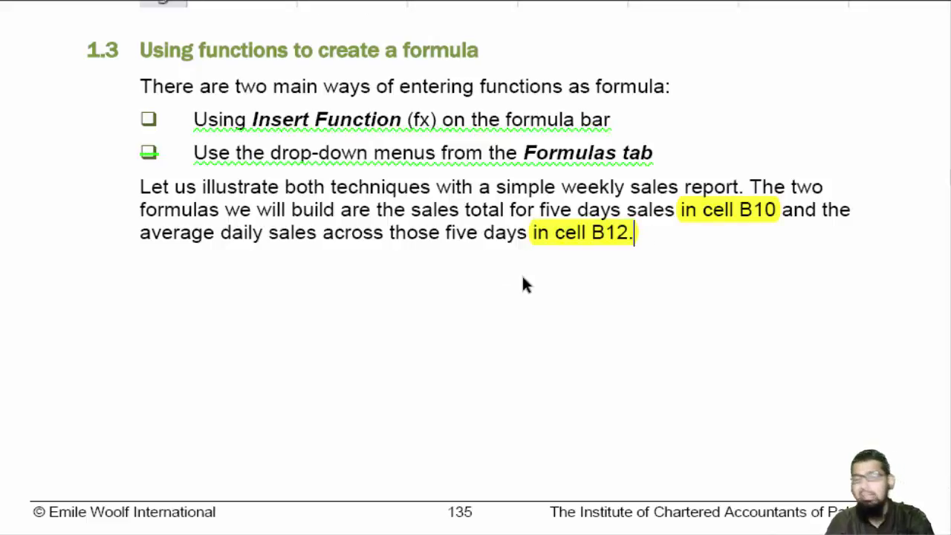
{"action": "scroll", "coordinate": [523, 281], "scroll_direction": "down", "scroll_amount": 5}
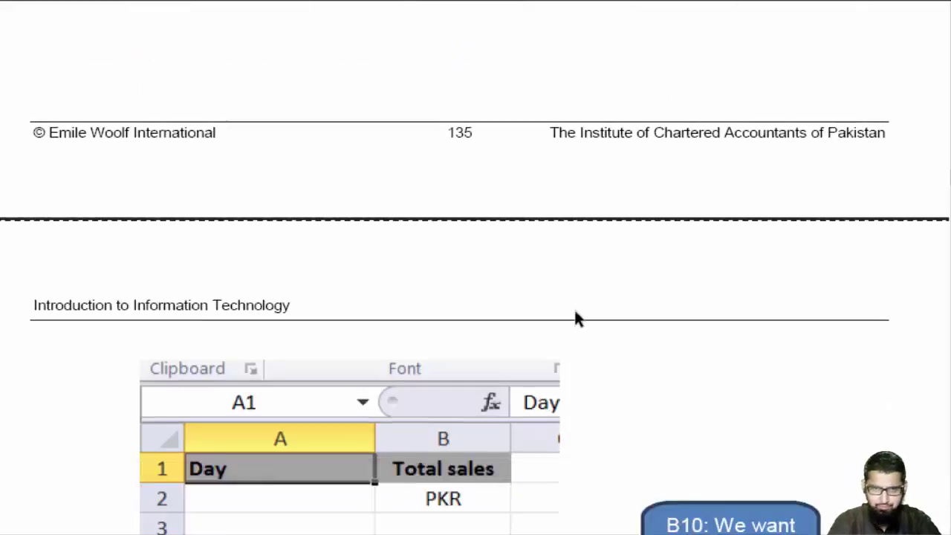
- Highlight the B10 callout total and '2500/5 = 500', then box cell B10 in the sales picture
{"action": "scroll", "coordinate": [575, 311], "scroll_direction": "down", "scroll_amount": 5}
{"action": "scroll", "coordinate": [581, 318], "scroll_direction": "down", "scroll_amount": 2}
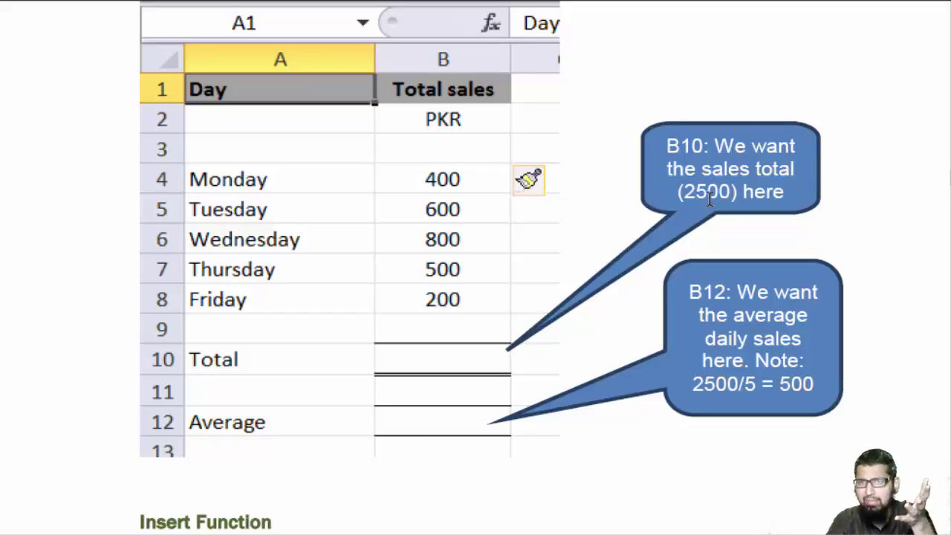
{"action": "left_click_drag", "start_coordinate": [689, 191], "coordinate": [770, 190]}
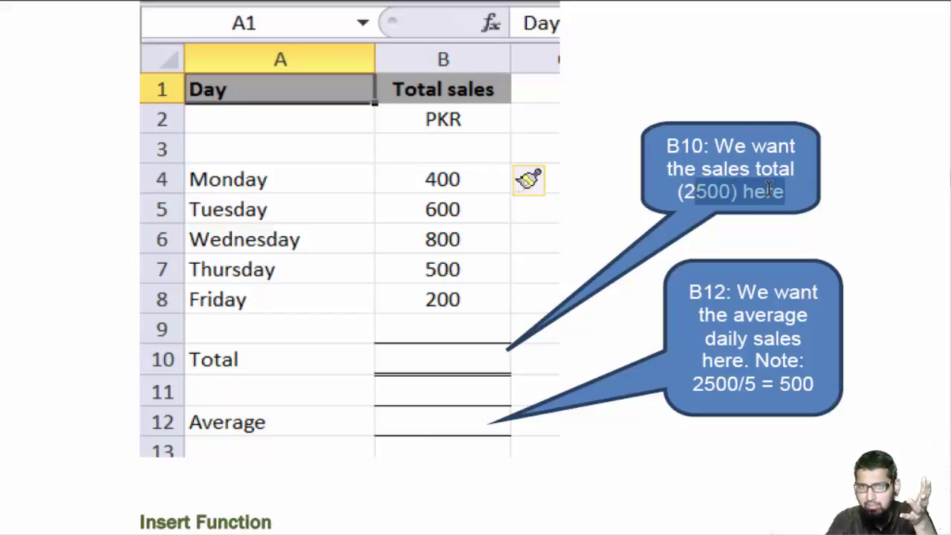
{"action": "left_click", "coordinate": [604, 188]}
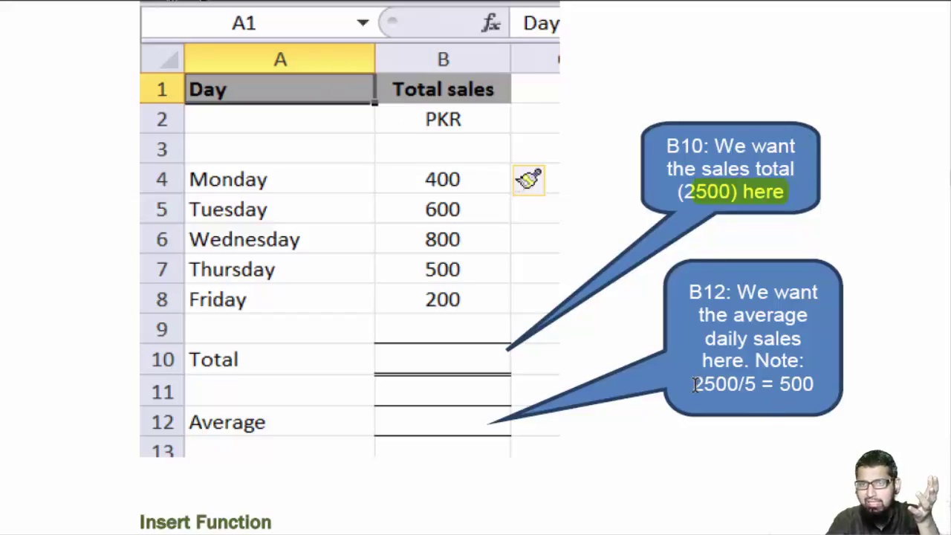
{"action": "left_click_drag", "start_coordinate": [695, 383], "coordinate": [816, 383]}
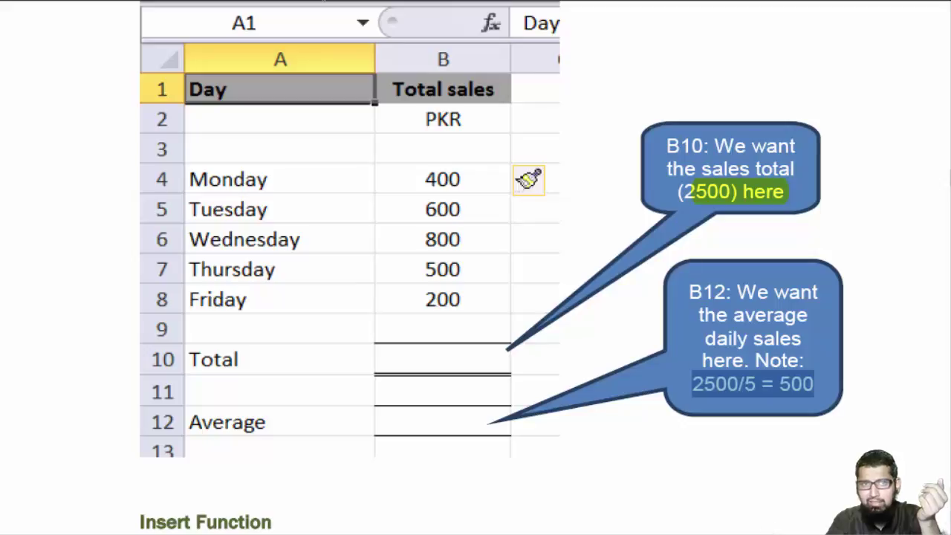
{"action": "key", "text": "Escape"}
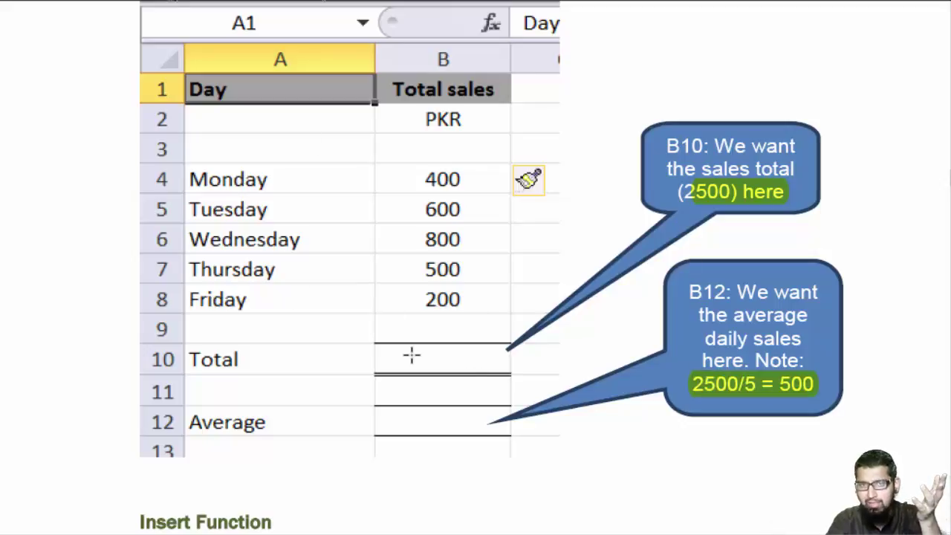
{"action": "left_click_drag", "start_coordinate": [388, 357], "coordinate": [444, 346]}
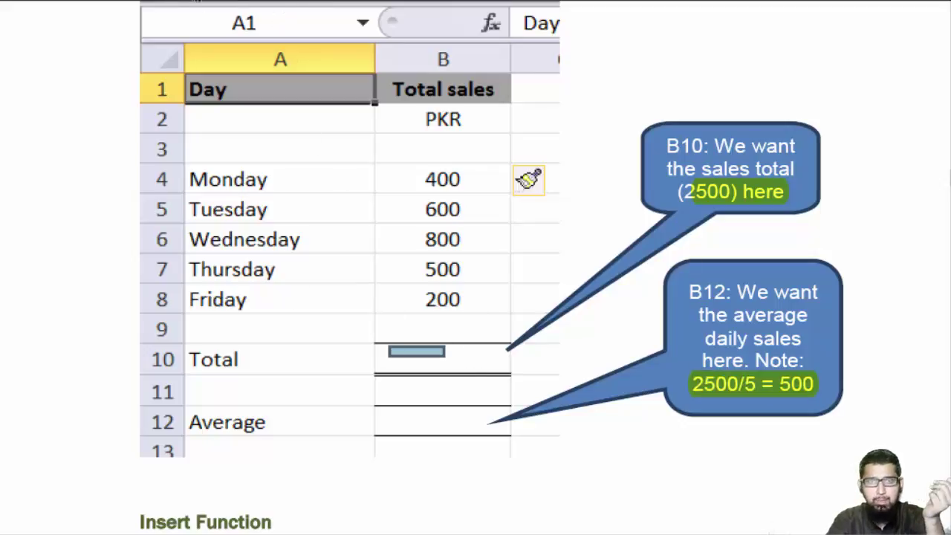
- In the Insert Function steps, select 'Click B10' and highlight the automatic equals-sign note yellow
{"action": "scroll", "coordinate": [522, 193], "scroll_direction": "down", "scroll_amount": 1}
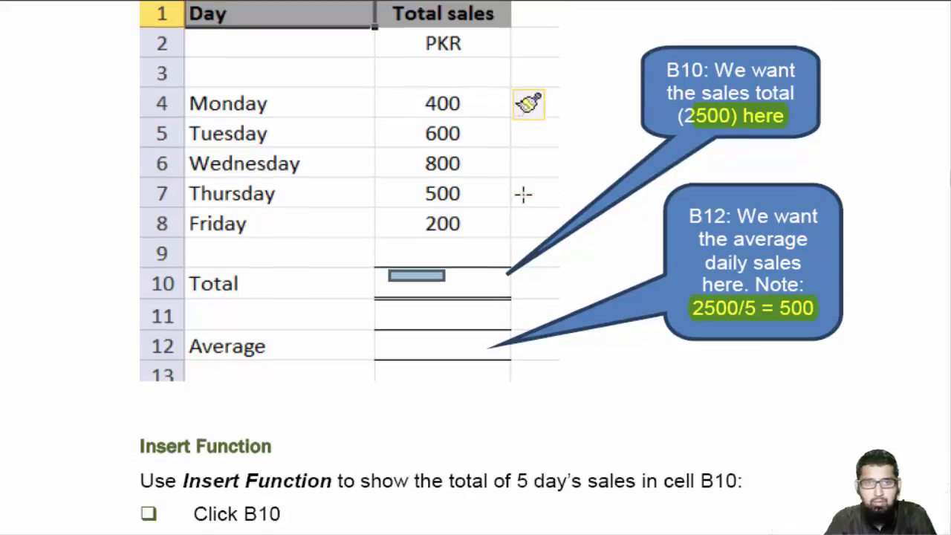
{"action": "scroll", "coordinate": [520, 195], "scroll_direction": "down", "scroll_amount": 5}
{"action": "scroll", "coordinate": [523, 194], "scroll_direction": "up", "scroll_amount": 1}
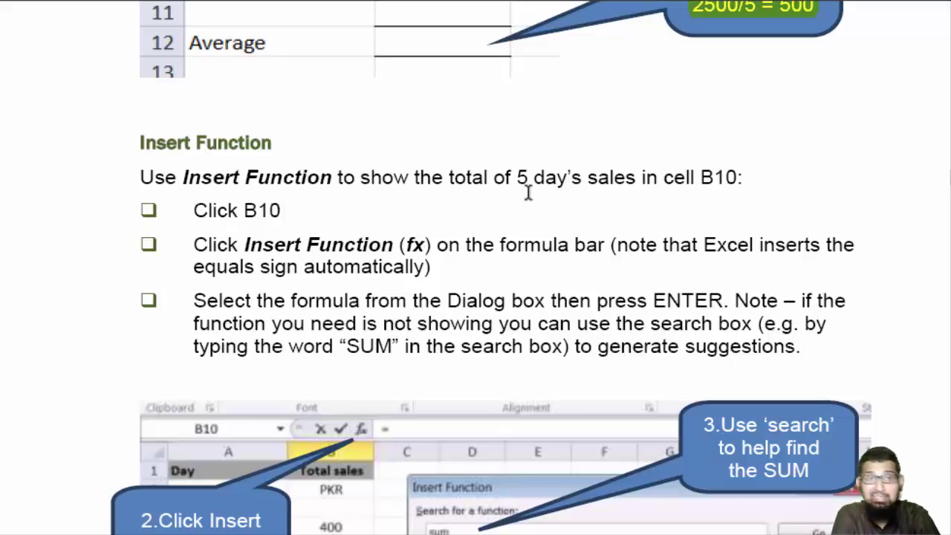
{"action": "scroll", "coordinate": [529, 192], "scroll_direction": "down", "scroll_amount": 1}
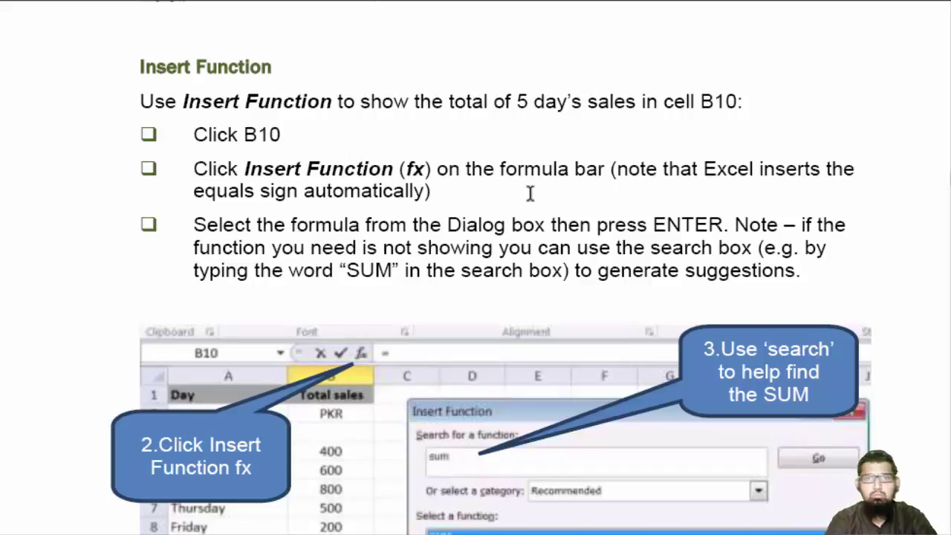
{"action": "scroll", "coordinate": [527, 191], "scroll_direction": "up", "scroll_amount": 1}
{"action": "scroll", "coordinate": [527, 192], "scroll_direction": "down", "scroll_amount": 1}
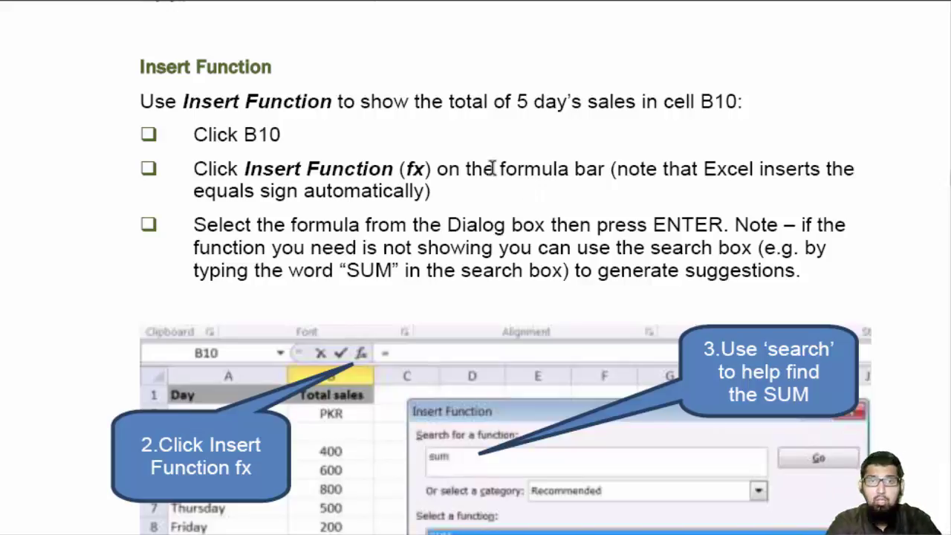
{"action": "left_click_drag", "start_coordinate": [187, 132], "coordinate": [296, 132]}
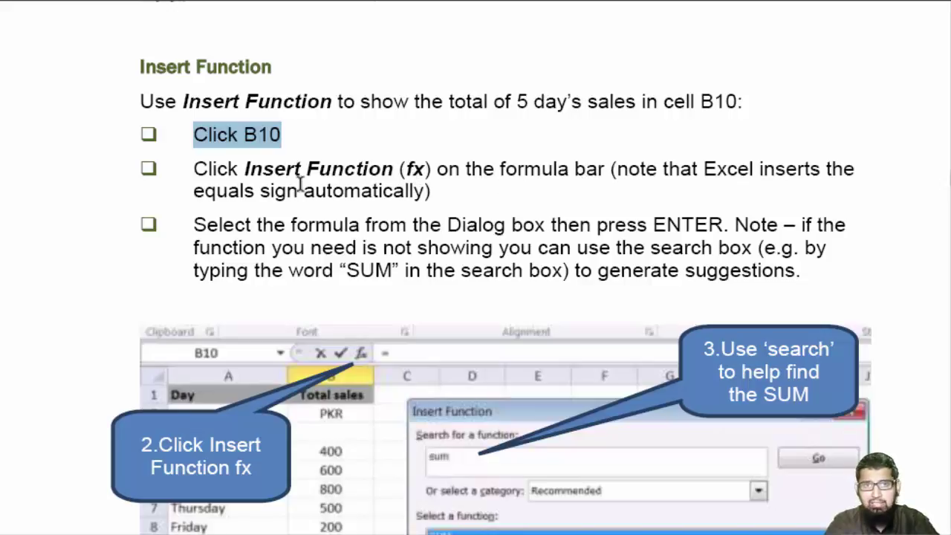
{"action": "left_click_drag", "start_coordinate": [616, 158], "coordinate": [423, 195]}
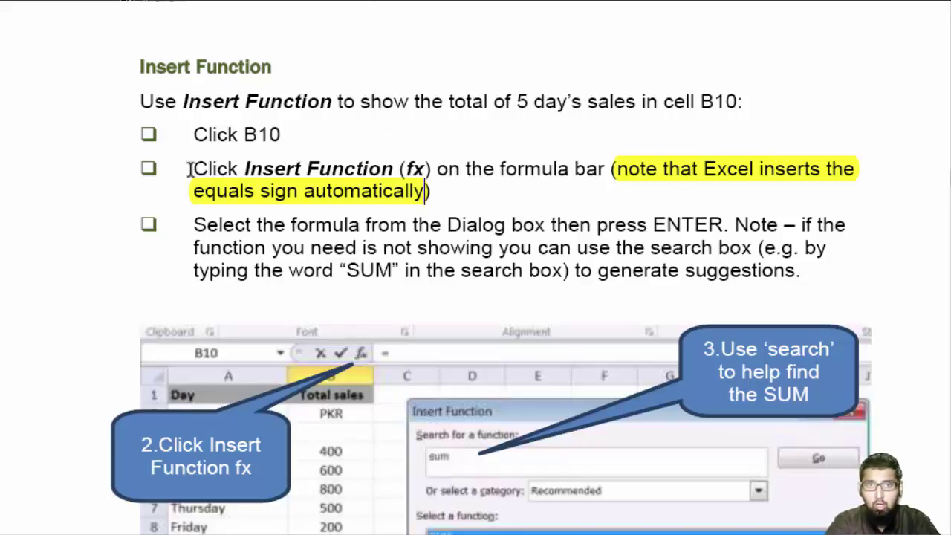
- Select the third step's opening, then select the advice about searching for SUM
{"action": "left_click_drag", "start_coordinate": [194, 224], "coordinate": [443, 224]}
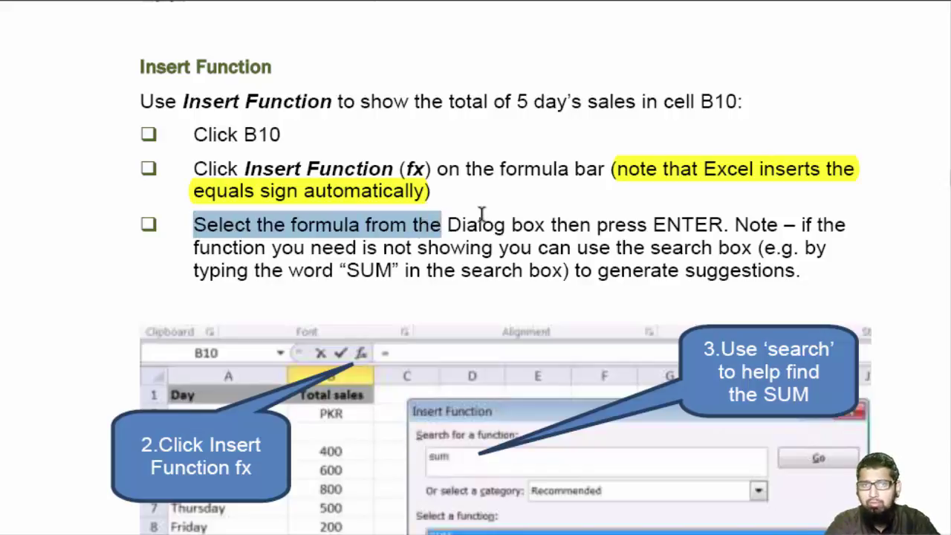
{"action": "left_click", "coordinate": [482, 215]}
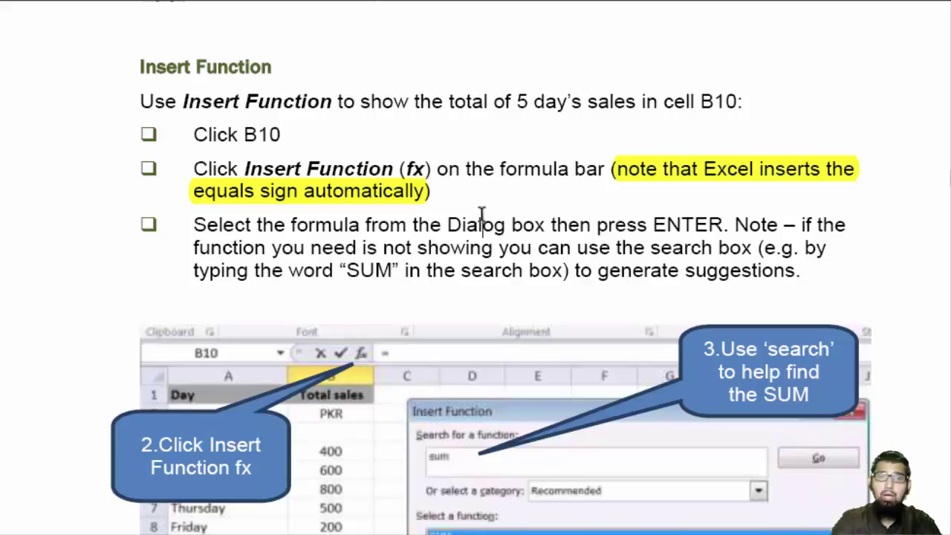
{"action": "scroll", "coordinate": [482, 215], "scroll_direction": "down", "scroll_amount": 3}
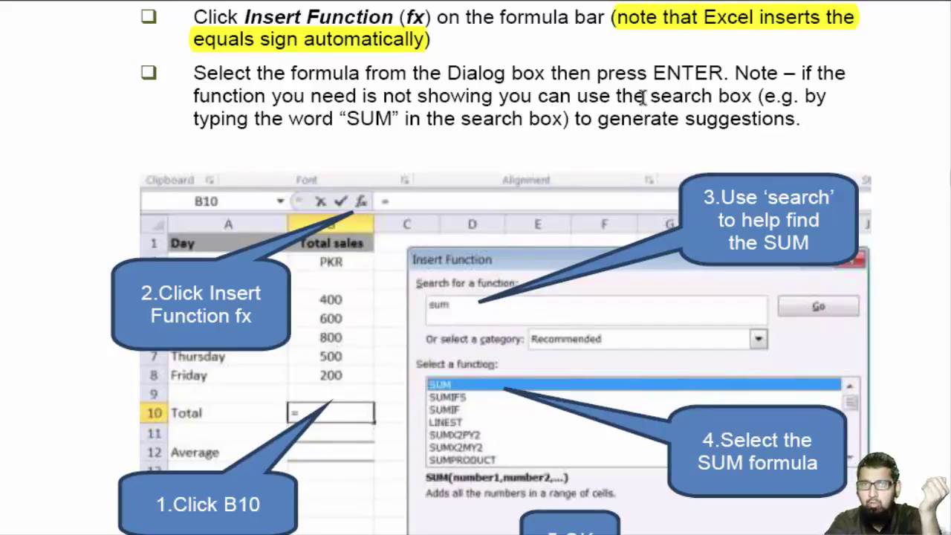
{"action": "left_click_drag", "start_coordinate": [645, 97], "coordinate": [394, 119]}
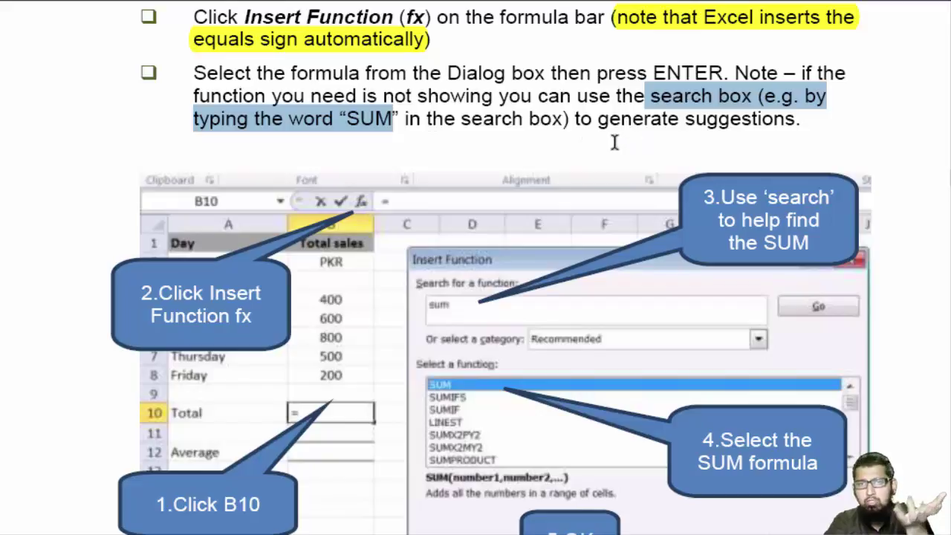
{"action": "scroll", "coordinate": [587, 153], "scroll_direction": "down", "scroll_amount": 2}
{"action": "scroll", "coordinate": [587, 153], "scroll_direction": "down", "scroll_amount": 2}
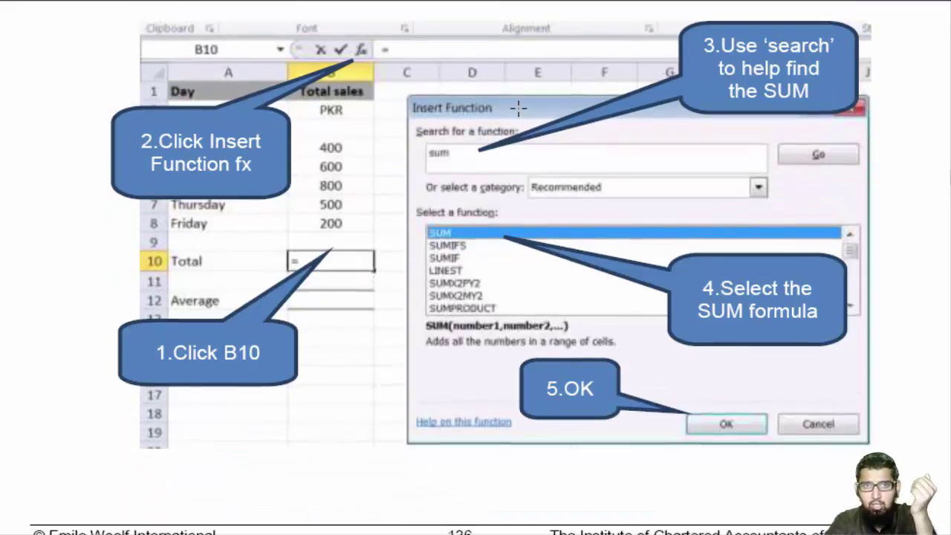
- Circle the =SUM(B4:B9) formula in cell B10 with green ink
{"action": "scroll", "coordinate": [491, 112], "scroll_direction": "up", "scroll_amount": 2}
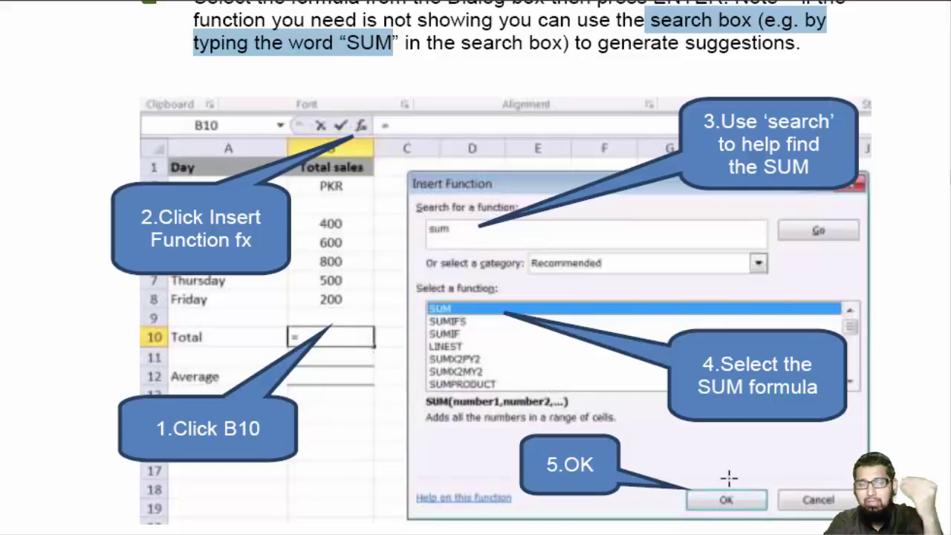
{"action": "scroll", "coordinate": [728, 478], "scroll_direction": "down", "scroll_amount": 5}
{"action": "scroll", "coordinate": [728, 478], "scroll_direction": "down", "scroll_amount": 5}
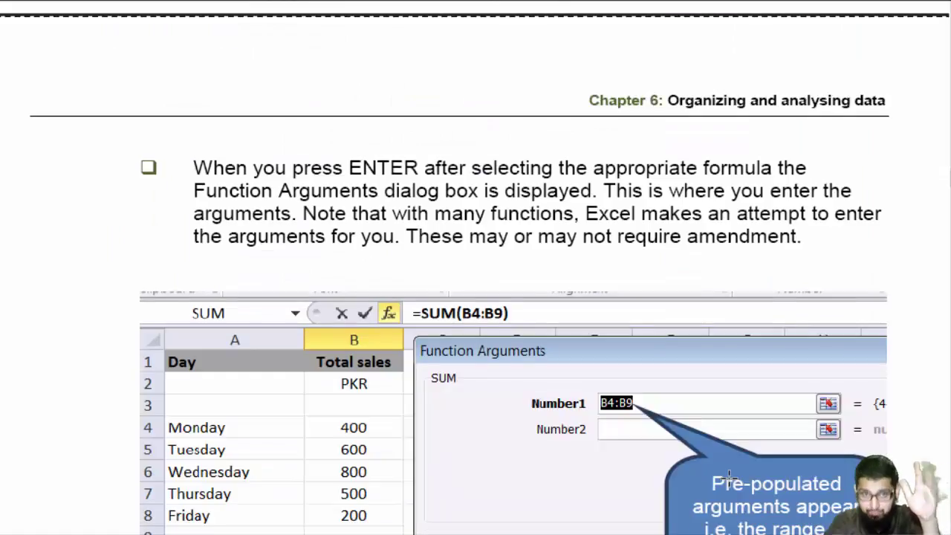
{"action": "scroll", "coordinate": [728, 477], "scroll_direction": "down", "scroll_amount": 2}
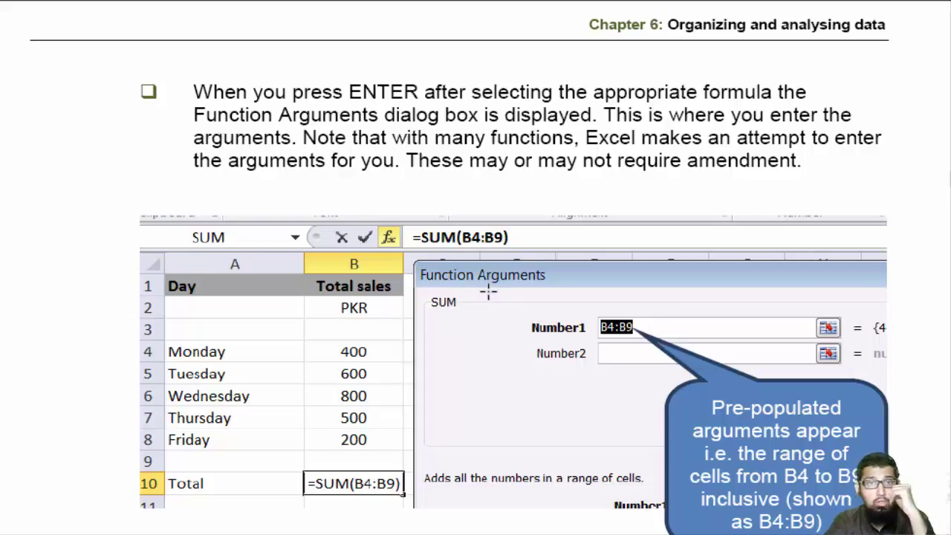
{"action": "scroll", "coordinate": [488, 292], "scroll_direction": "down", "scroll_amount": 2}
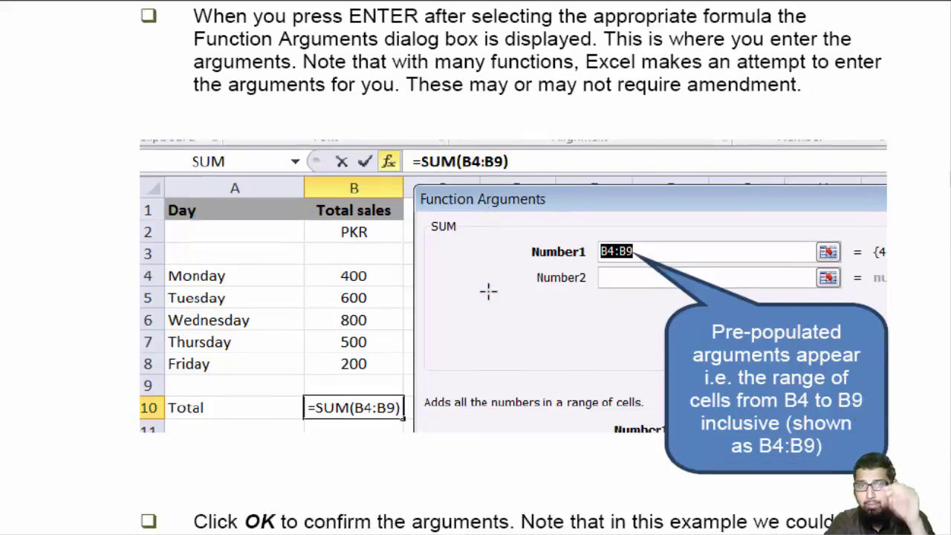
{"action": "scroll", "coordinate": [441, 181], "scroll_direction": "up", "scroll_amount": 2}
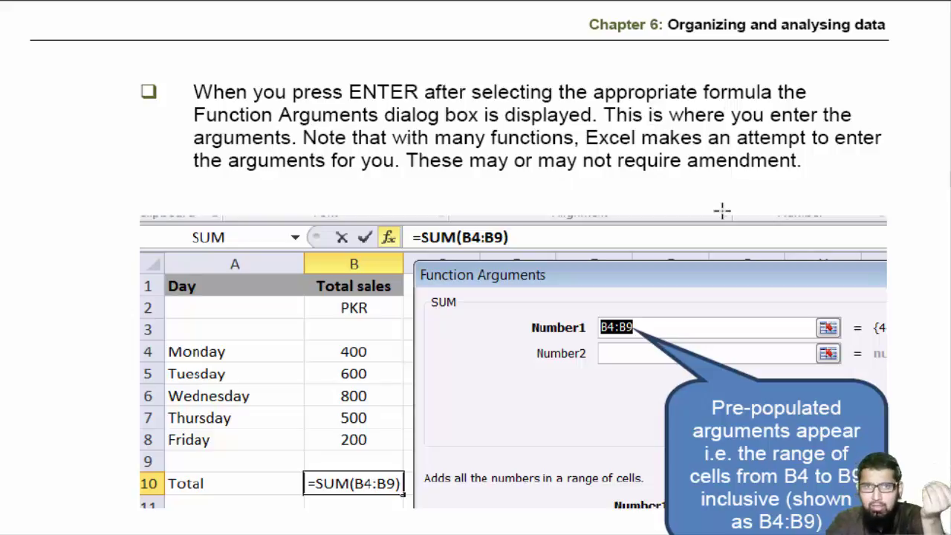
{"action": "scroll", "coordinate": [721, 211], "scroll_direction": "down", "scroll_amount": 2}
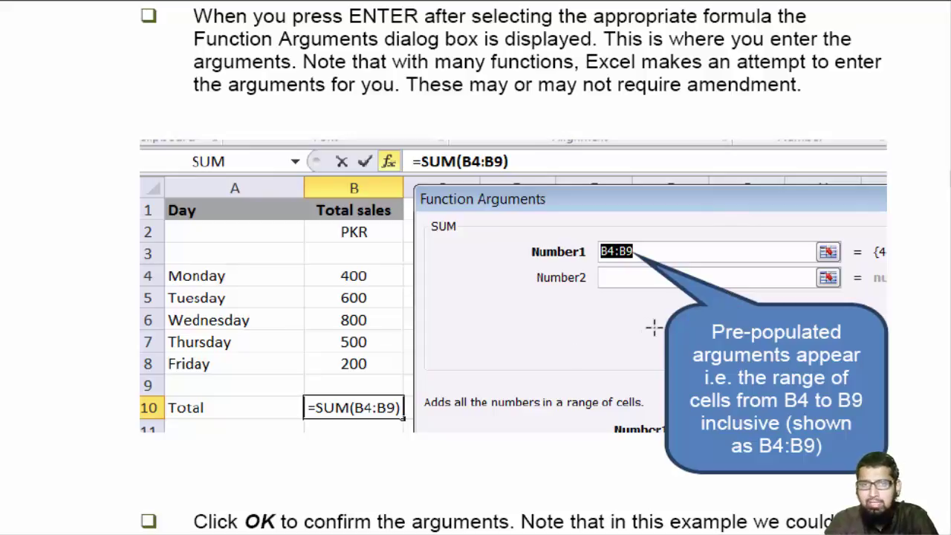
{"action": "scroll", "coordinate": [669, 331], "scroll_direction": "down", "scroll_amount": 1}
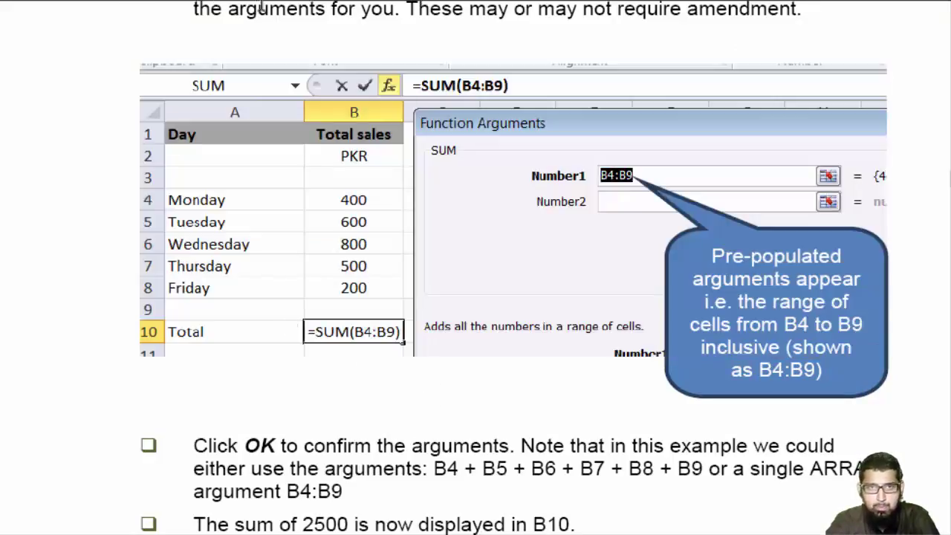
{"action": "mouse_move", "coordinate": [297, 323]}
{"action": "left_mouse_down"}
{"action": "mouse_move", "coordinate": [282, 323]}
{"action": "mouse_move", "coordinate": [296, 317]}
{"action": "left_mouse_up"}
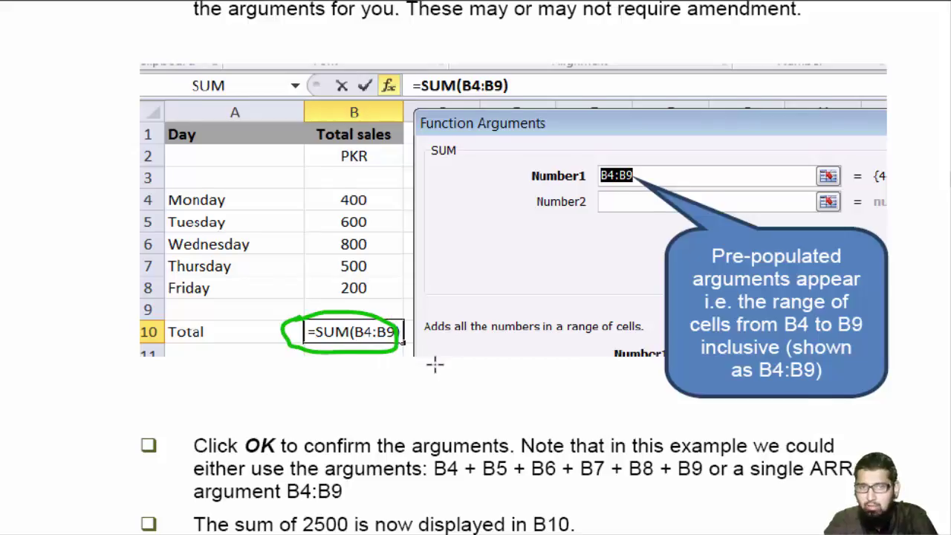
- Highlight 'B4 + B5 + B6 + B7 + B8 + B9' and the total '2500' in yellow
{"action": "scroll", "coordinate": [433, 361], "scroll_direction": "down", "scroll_amount": 3}
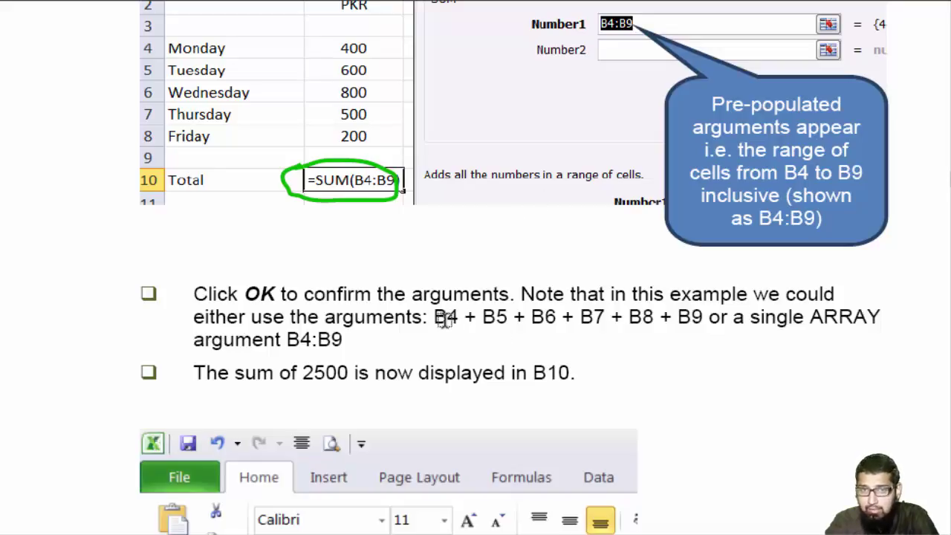
{"action": "left_click_drag", "start_coordinate": [434, 317], "coordinate": [704, 318]}
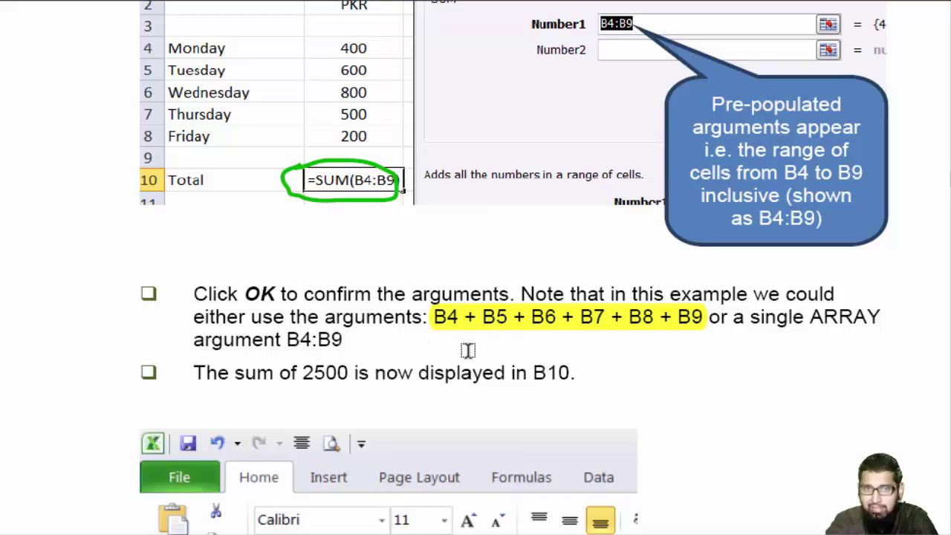
{"action": "scroll", "coordinate": [467, 348], "scroll_direction": "down", "scroll_amount": 1}
{"action": "left_click_drag", "start_coordinate": [300, 297], "coordinate": [349, 300]}
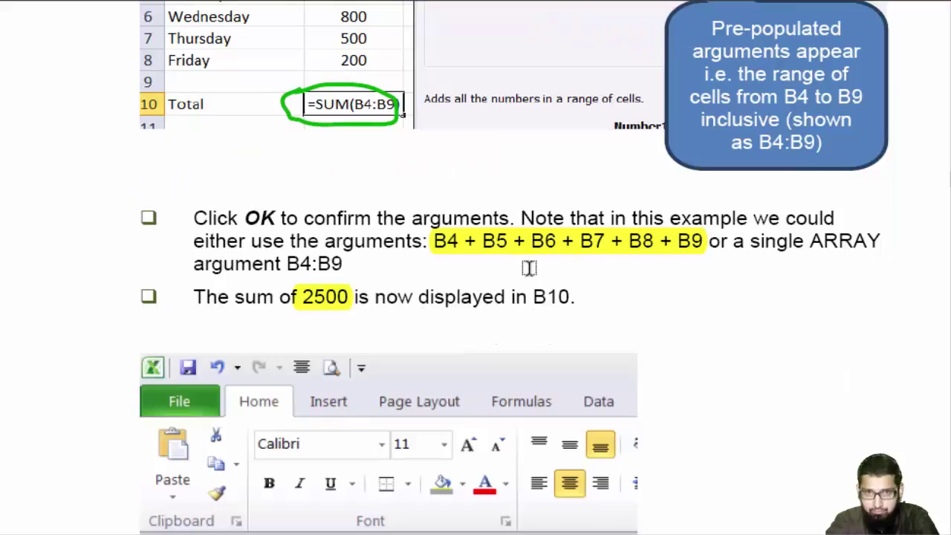
{"action": "scroll", "coordinate": [585, 338], "scroll_direction": "down", "scroll_amount": 3}
{"action": "scroll", "coordinate": [586, 278], "scroll_direction": "down", "scroll_amount": 2}
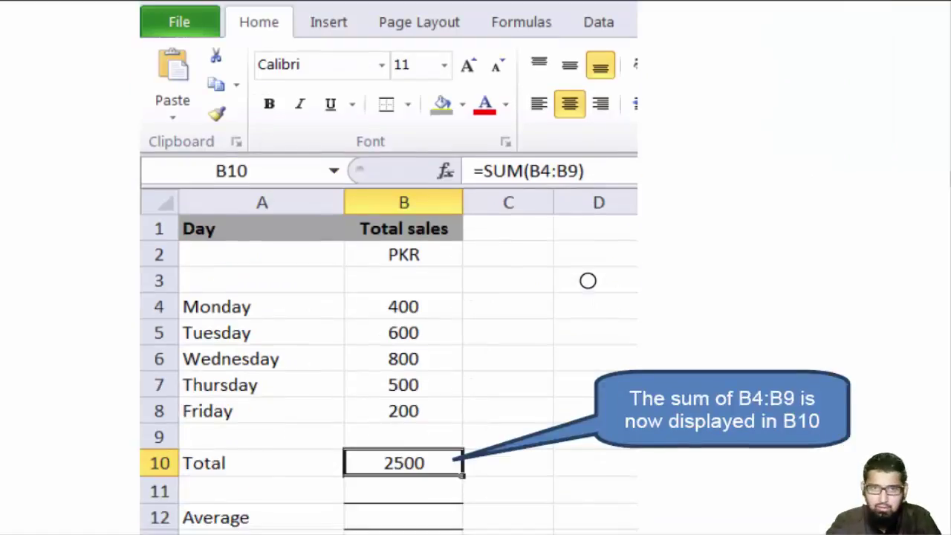
{"action": "scroll", "coordinate": [448, 364], "scroll_direction": "down", "scroll_amount": 1}
{"action": "scroll", "coordinate": [531, 295], "scroll_direction": "down", "scroll_amount": 3}
{"action": "scroll", "coordinate": [530, 294], "scroll_direction": "down", "scroll_amount": 2}
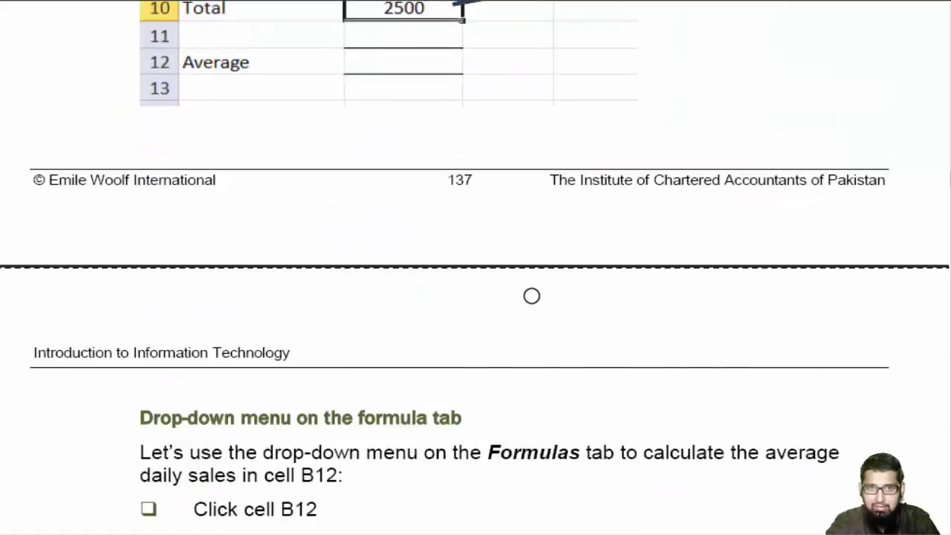
{"action": "scroll", "coordinate": [531, 295], "scroll_direction": "up", "scroll_amount": 5}
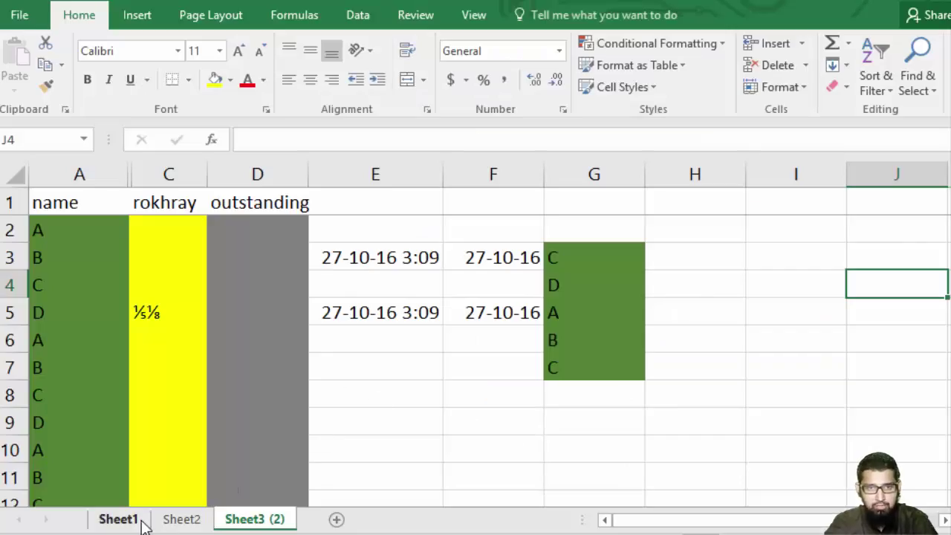
- Switch to Sheet1's Monday–Friday sales table, starting SUM from fx on B3 then cancelling it
{"action": "left_click", "coordinate": [145, 526]}
{"action": "left_click", "coordinate": [91, 208]}
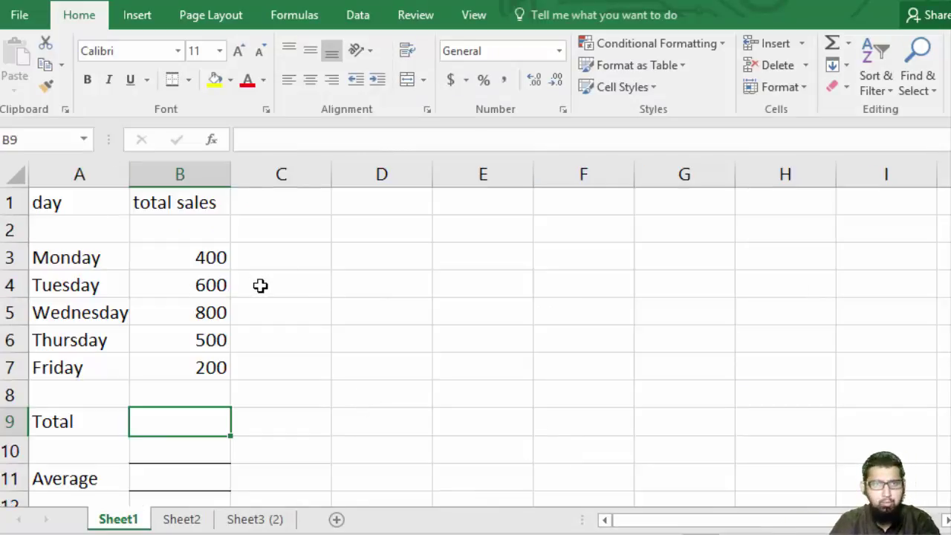
{"action": "left_click", "coordinate": [215, 257]}
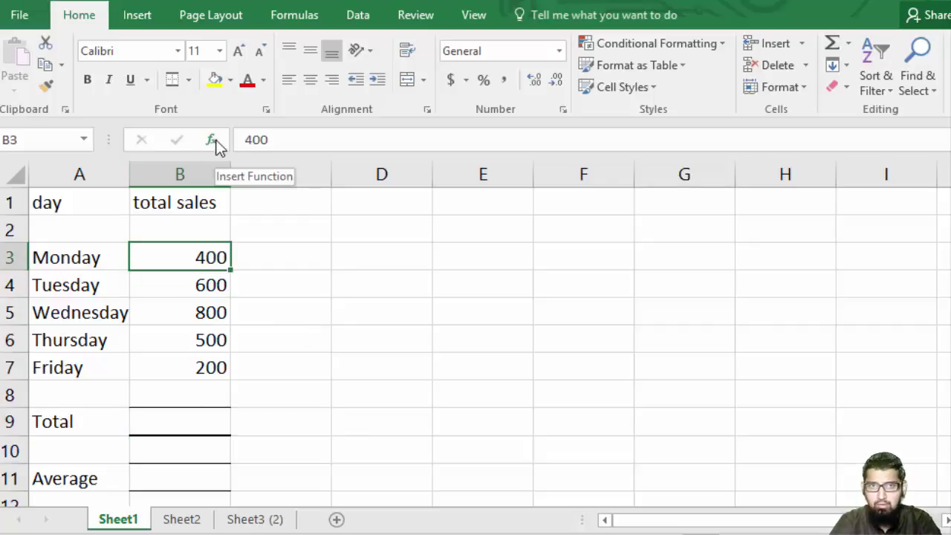
{"action": "left_click", "coordinate": [212, 141]}
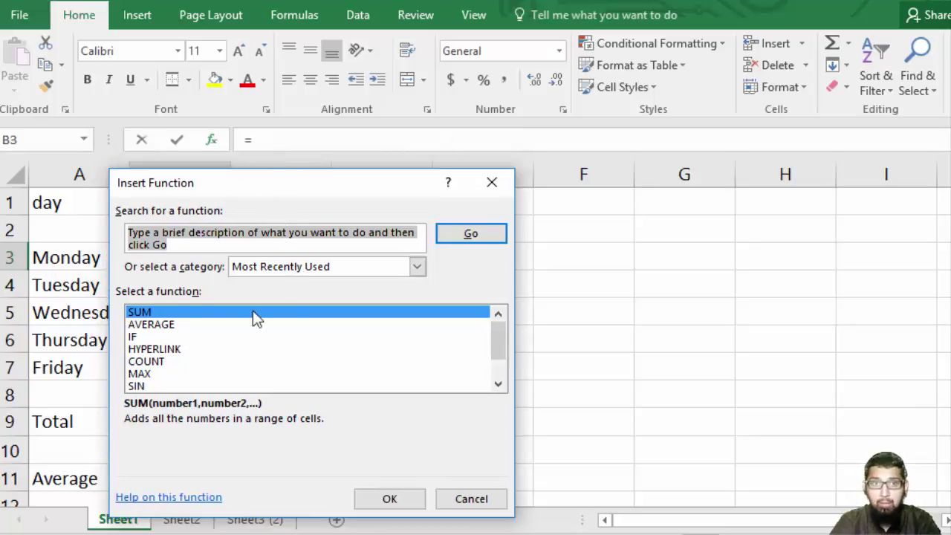
{"action": "double_click", "coordinate": [159, 315]}
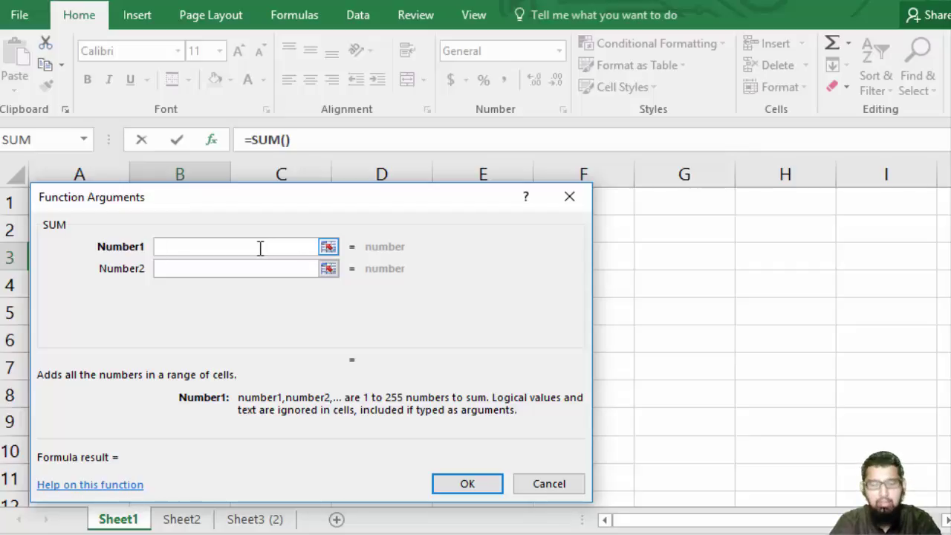
{"action": "key", "text": "Escape"}
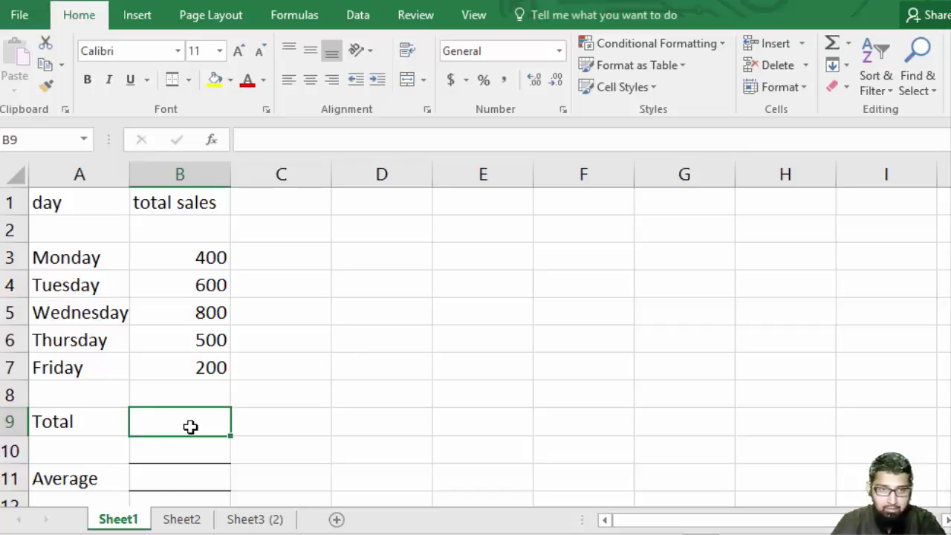
- Enter =SUM(B3:B8) in Total cell B9 via Insert Function so it shows 2500
{"action": "double_click", "coordinate": [191, 427]}
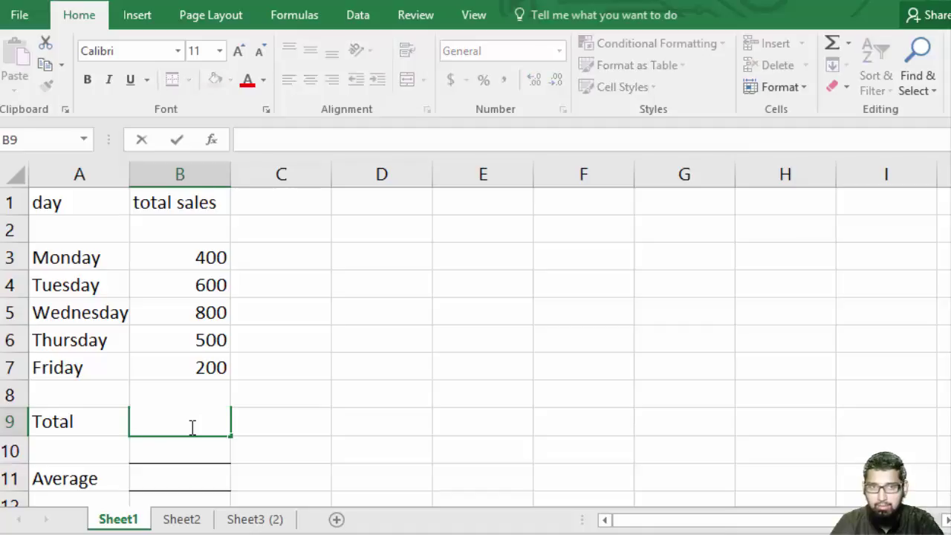
{"action": "left_click", "coordinate": [212, 141]}
{"action": "double_click", "coordinate": [151, 313]}
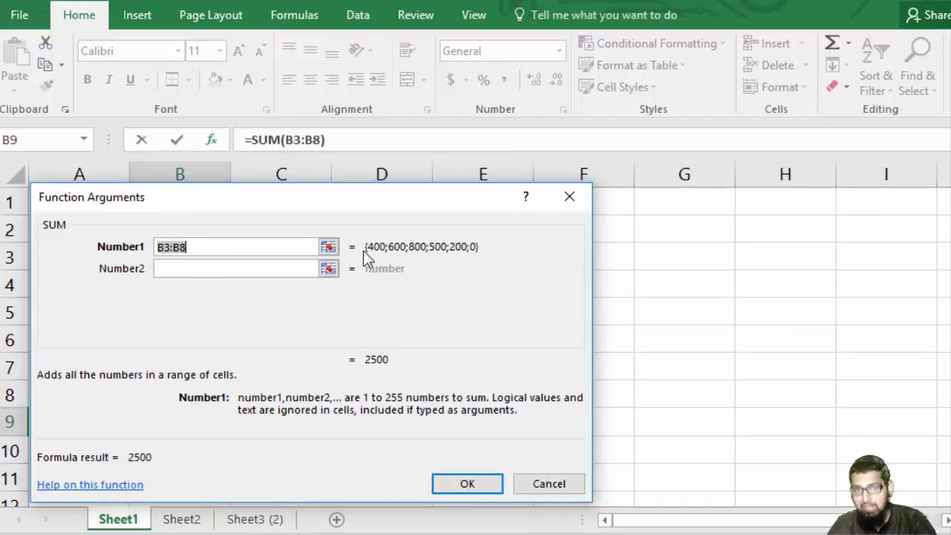
{"action": "left_click", "coordinate": [467, 484]}
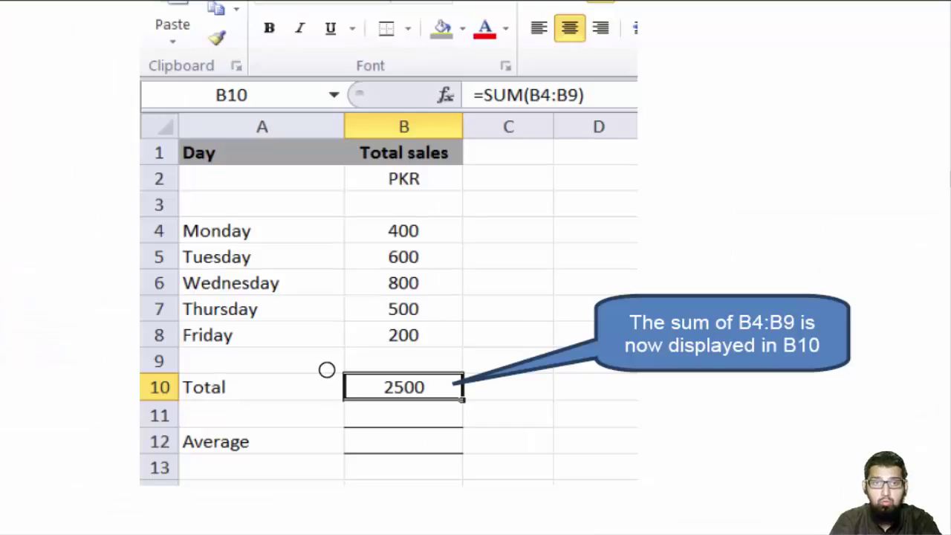
{"action": "scroll", "coordinate": [331, 357], "scroll_direction": "down", "scroll_amount": 5}
- Highlight the 'Drop-down menu on the formula tab' heading yellow and select 'Click cell B12'
{"action": "scroll", "coordinate": [334, 350], "scroll_direction": "down", "scroll_amount": 5}
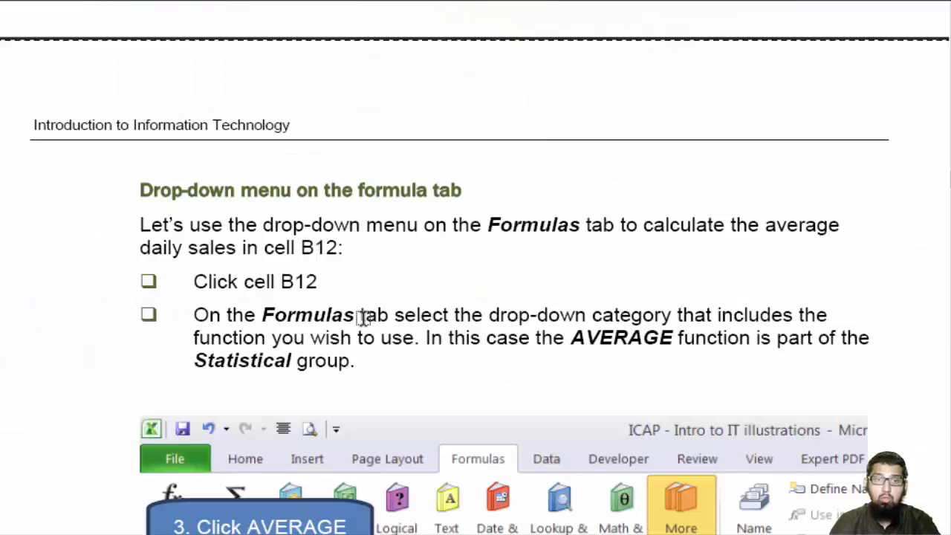
{"action": "scroll", "coordinate": [314, 148], "scroll_direction": "down", "scroll_amount": 2}
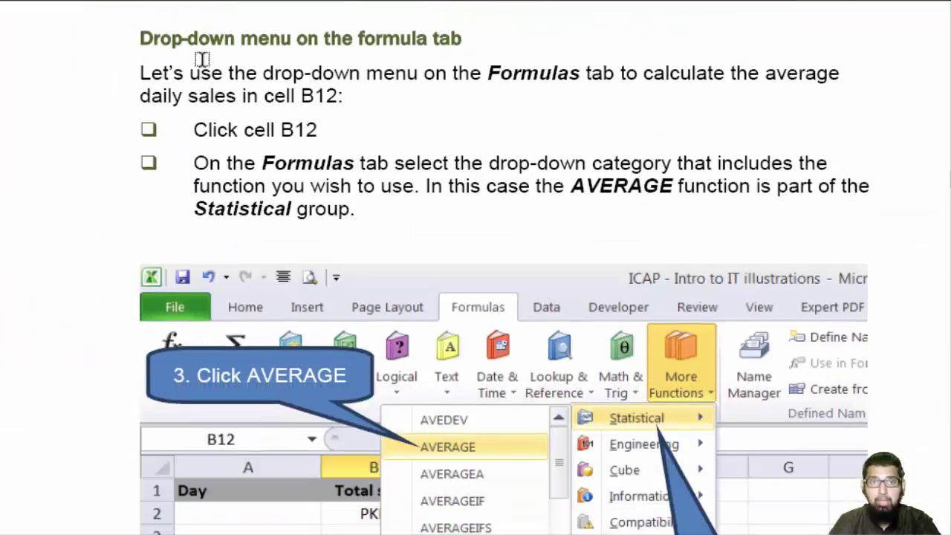
{"action": "left_click_drag", "start_coordinate": [134, 44], "coordinate": [463, 39]}
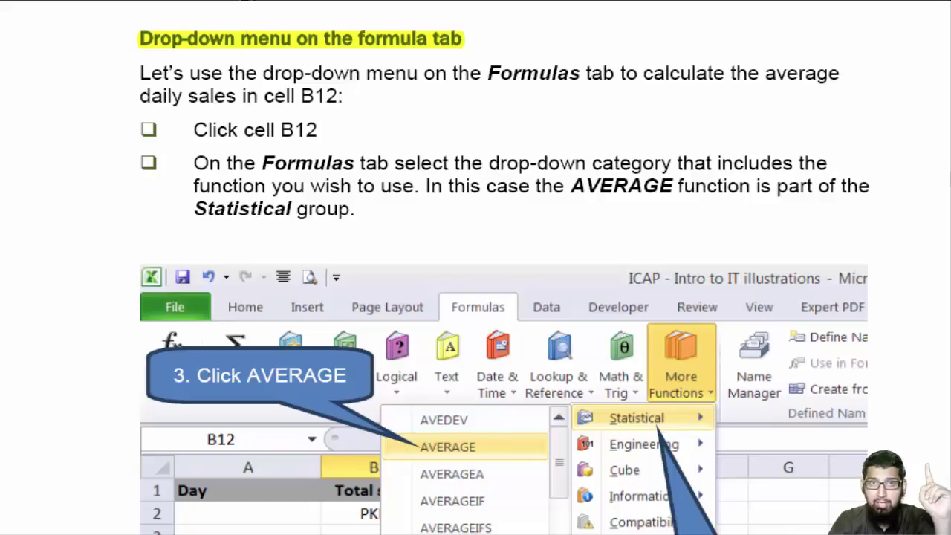
{"action": "left_click_drag", "start_coordinate": [194, 129], "coordinate": [310, 129]}
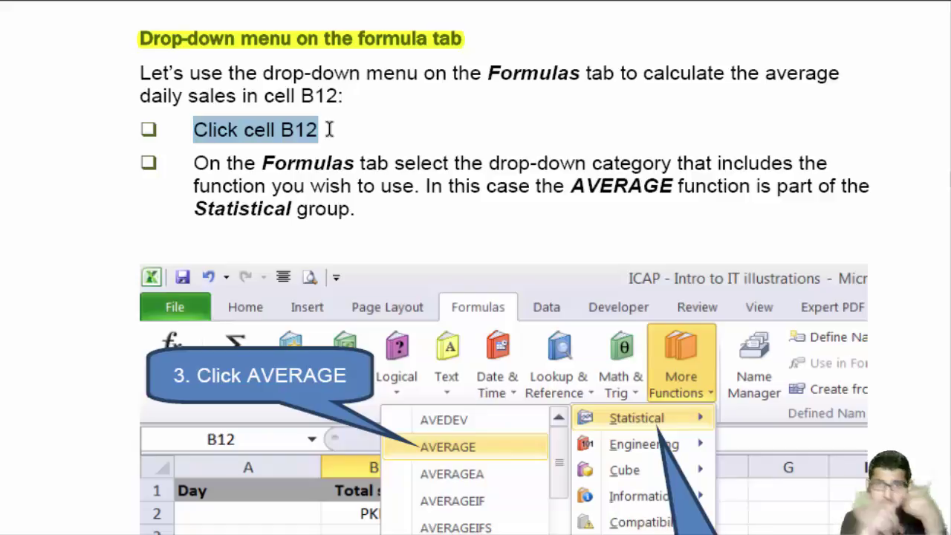
- Scroll through page 138's AVERAGE illustration onto the next page
{"action": "scroll", "coordinate": [481, 276], "scroll_direction": "down", "scroll_amount": 3}
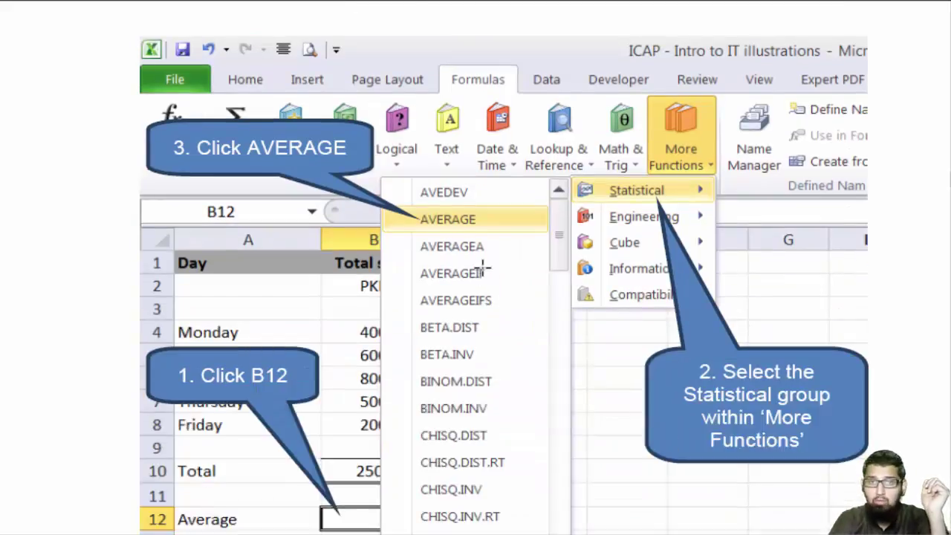
{"action": "scroll", "coordinate": [483, 267], "scroll_direction": "down", "scroll_amount": 5}
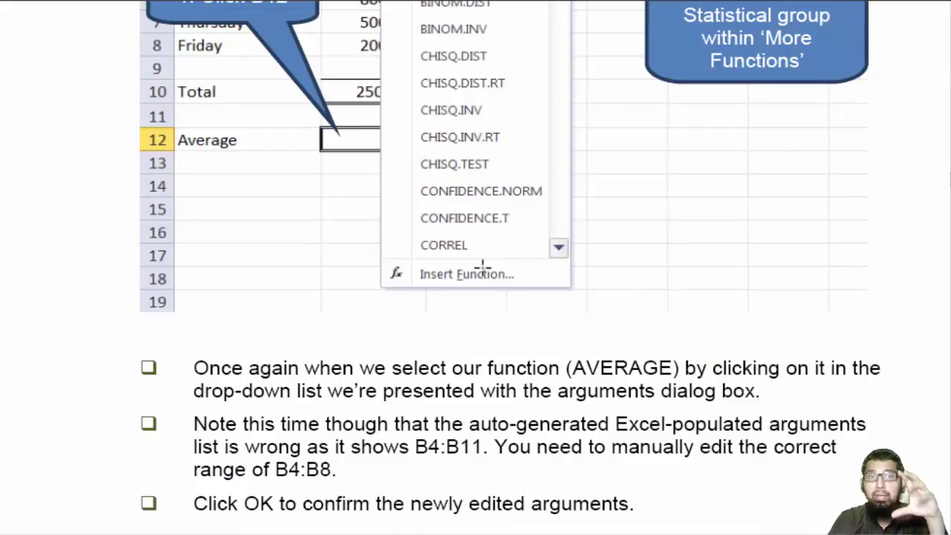
{"action": "scroll", "coordinate": [483, 266], "scroll_direction": "up", "scroll_amount": 4}
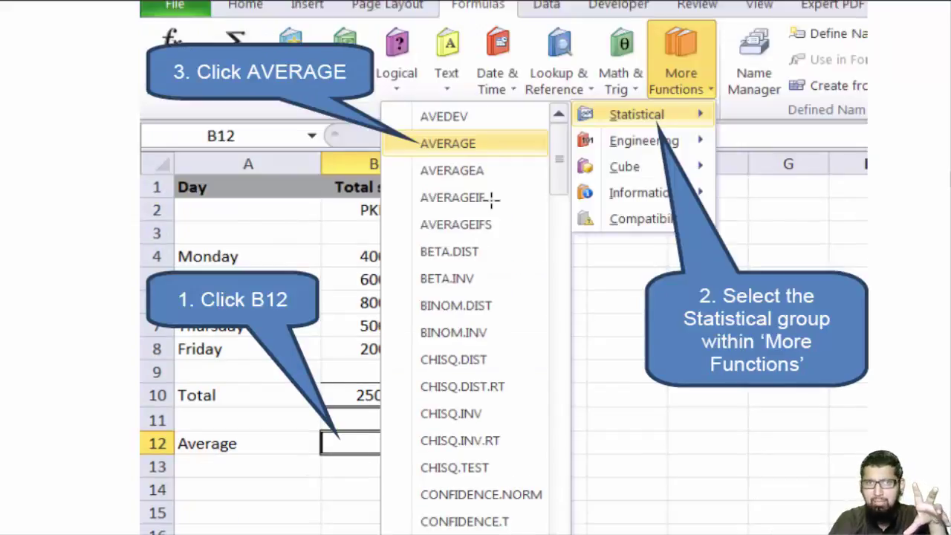
{"action": "scroll", "coordinate": [464, 251], "scroll_direction": "up", "scroll_amount": 3}
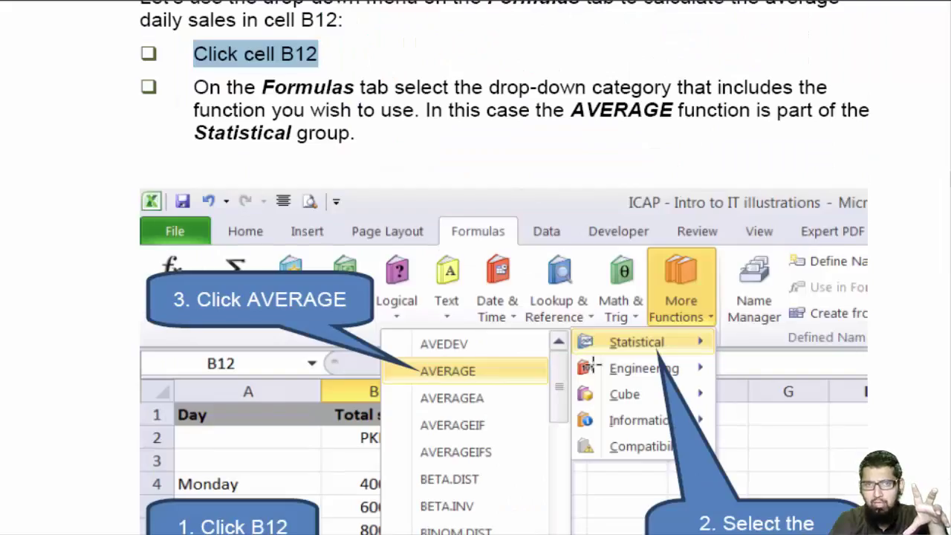
{"action": "scroll", "coordinate": [445, 250], "scroll_direction": "down", "scroll_amount": 2}
{"action": "scroll", "coordinate": [514, 257], "scroll_direction": "down", "scroll_amount": 5}
{"action": "scroll", "coordinate": [513, 257], "scroll_direction": "down", "scroll_amount": 3}
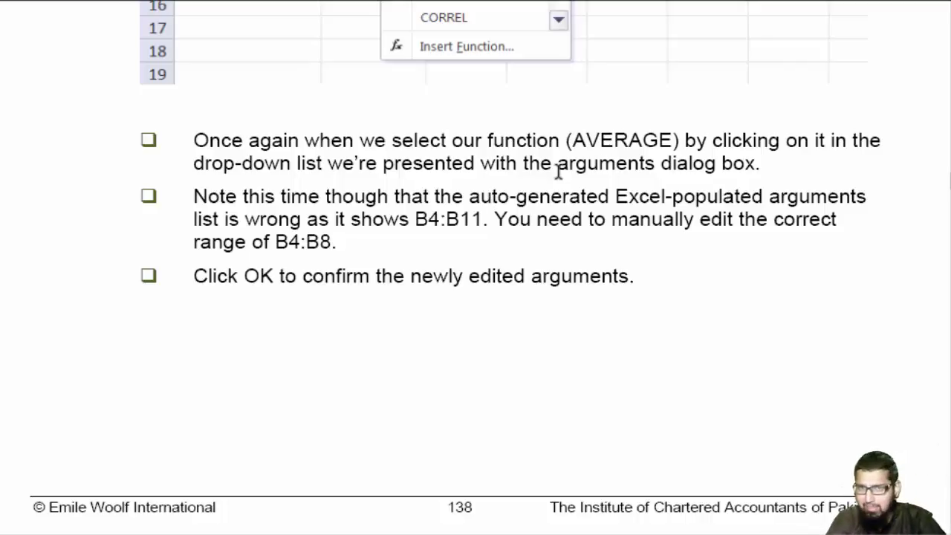
{"action": "scroll", "coordinate": [554, 262], "scroll_direction": "down", "scroll_amount": 3}
- Scroll past the page break to the Chapter 6 illustration correcting the AVERAGE range to B4:B8
{"action": "scroll", "coordinate": [554, 262], "scroll_direction": "down", "scroll_amount": 3}
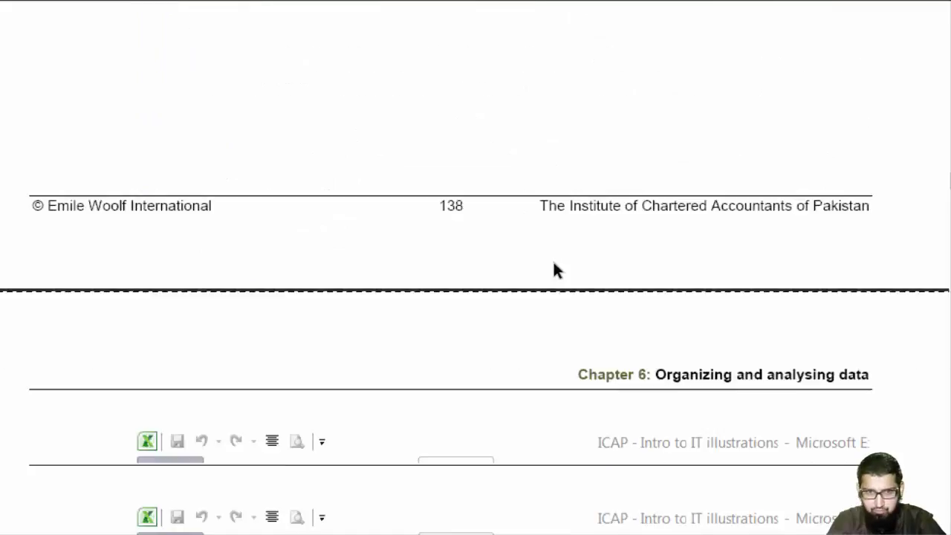
{"action": "scroll", "coordinate": [553, 262], "scroll_direction": "down", "scroll_amount": 3}
{"action": "scroll", "coordinate": [553, 262], "scroll_direction": "down", "scroll_amount": 2}
{"action": "scroll", "coordinate": [553, 262], "scroll_direction": "up", "scroll_amount": 2}
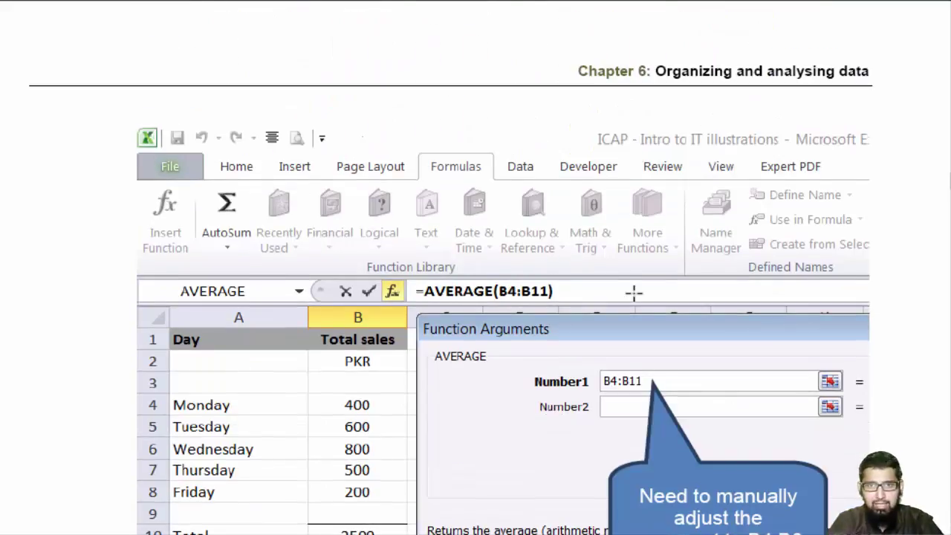
{"action": "scroll", "coordinate": [632, 290], "scroll_direction": "down", "scroll_amount": 5}
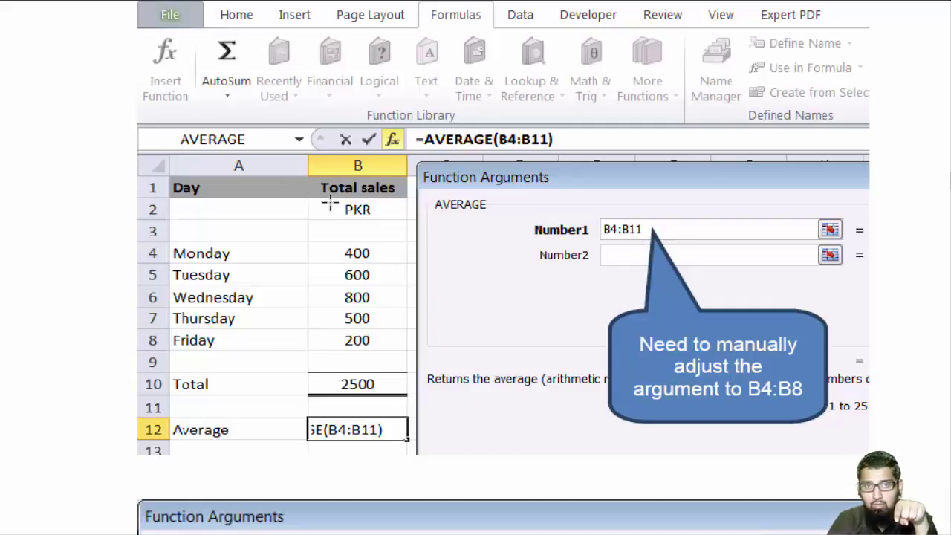
{"action": "mouse_move", "coordinate": [317, 192]}
{"action": "left_mouse_down"}
{"action": "mouse_move", "coordinate": [381, 402]}
{"action": "mouse_move", "coordinate": [334, 415]}
{"action": "mouse_move", "coordinate": [159, 357]}
{"action": "mouse_move", "coordinate": [375, 256]}
{"action": "left_mouse_up"}
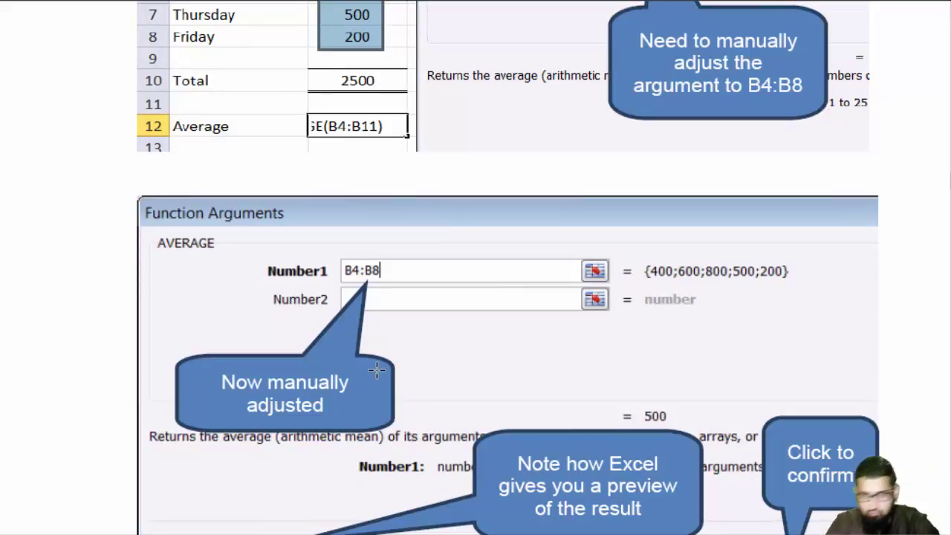
{"action": "scroll", "coordinate": [420, 410], "scroll_direction": "down", "scroll_amount": 3}
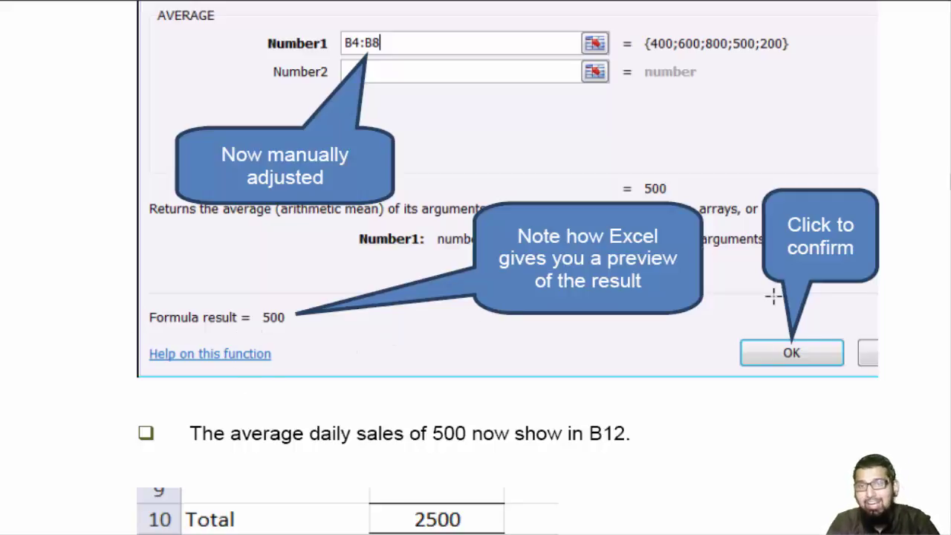
{"action": "scroll", "coordinate": [813, 342], "scroll_direction": "down", "scroll_amount": 3}
{"action": "mouse_move", "coordinate": [345, 334]}
{"action": "left_mouse_down"}
{"action": "mouse_move", "coordinate": [590, 392]}
{"action": "mouse_move", "coordinate": [393, 381]}
{"action": "left_mouse_up"}
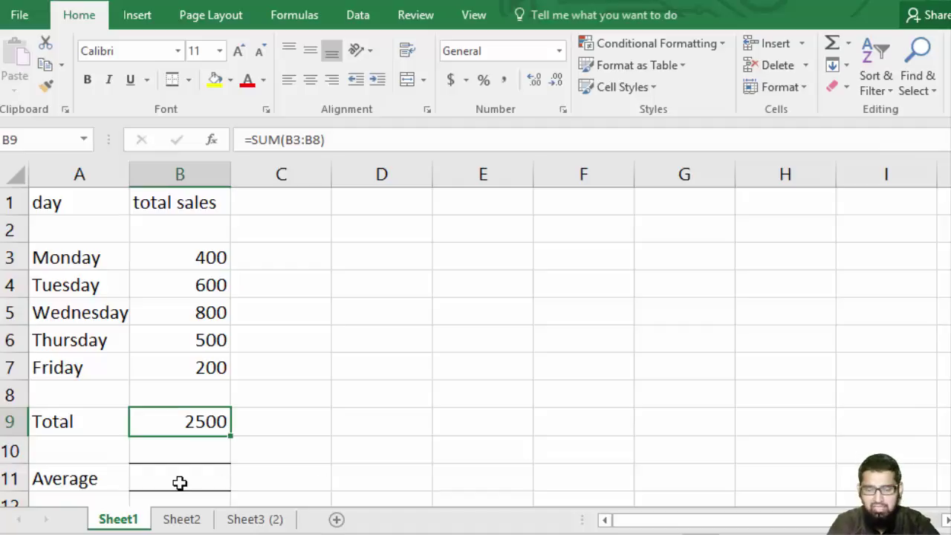
- Insert AVERAGE into B11 from More Functions > Statistical, changing Number1 from B3:B10 to B3:B7
{"action": "left_click", "coordinate": [180, 483]}
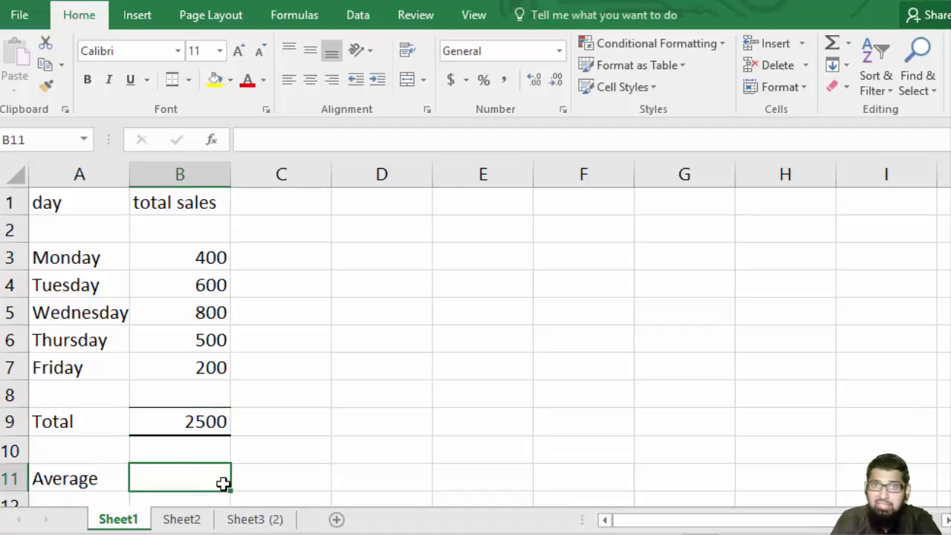
{"action": "left_click", "coordinate": [311, 11]}
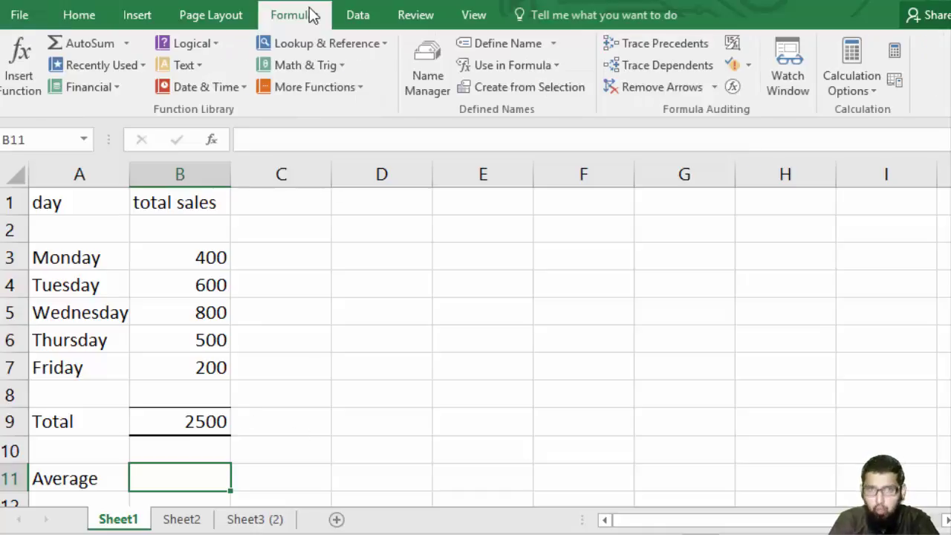
{"action": "left_click", "coordinate": [338, 89]}
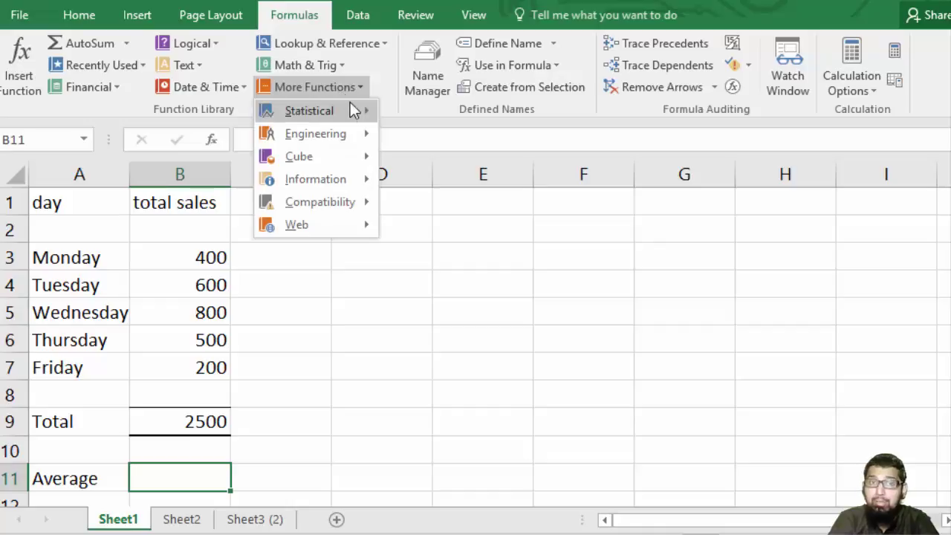
{"action": "mouse_move", "coordinate": [350, 111]}
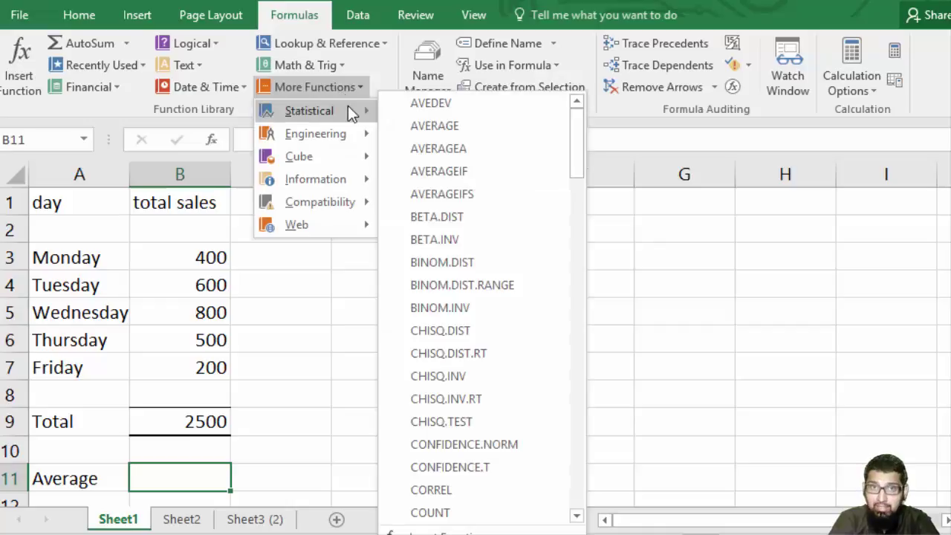
{"action": "left_click", "coordinate": [469, 124]}
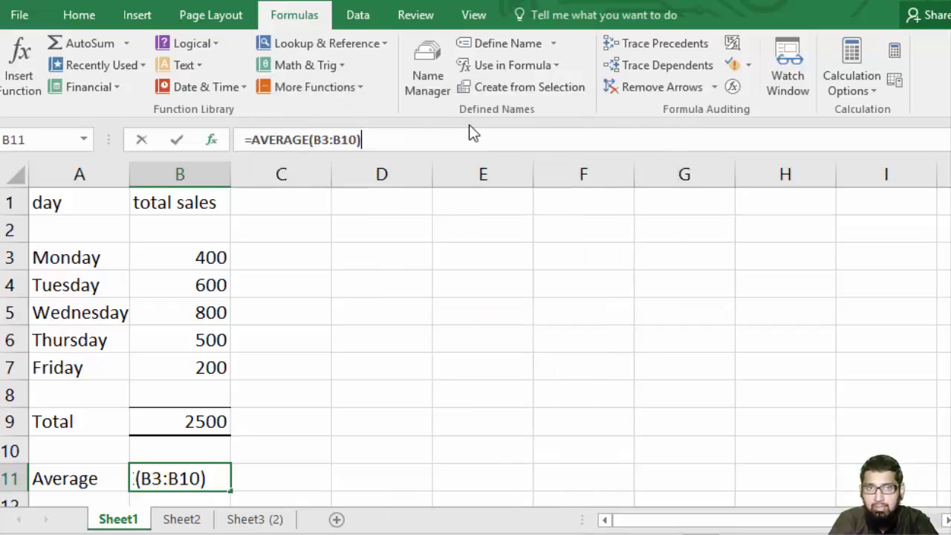
{"action": "left_click", "coordinate": [212, 241]}
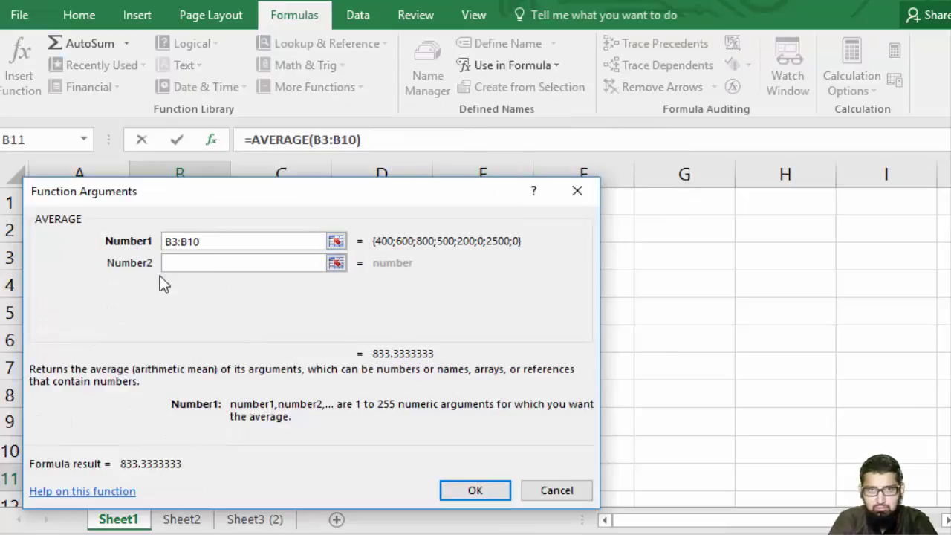
{"action": "left_click_drag", "start_coordinate": [356, 186], "coordinate": [621, 139]}
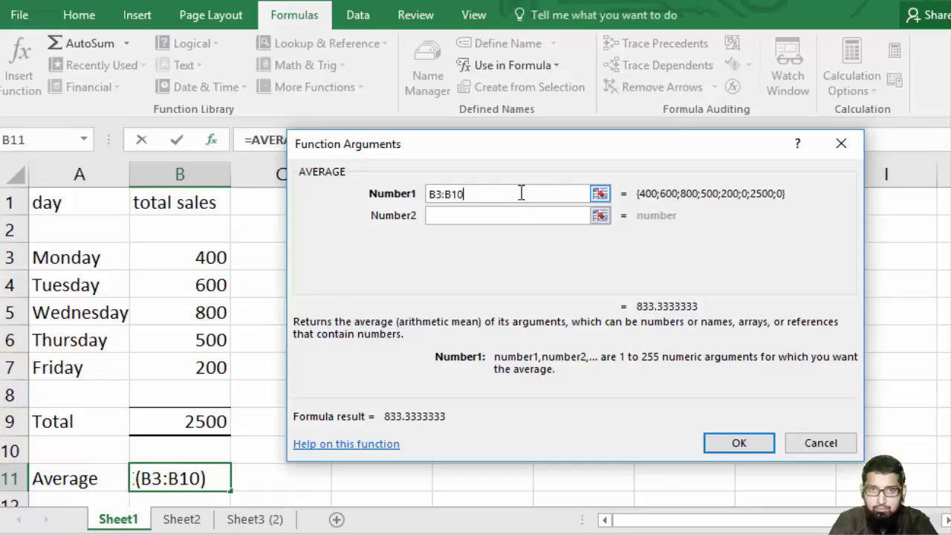
{"action": "key", "text": "BackSpace"}
{"action": "key", "text": "BackSpace"}
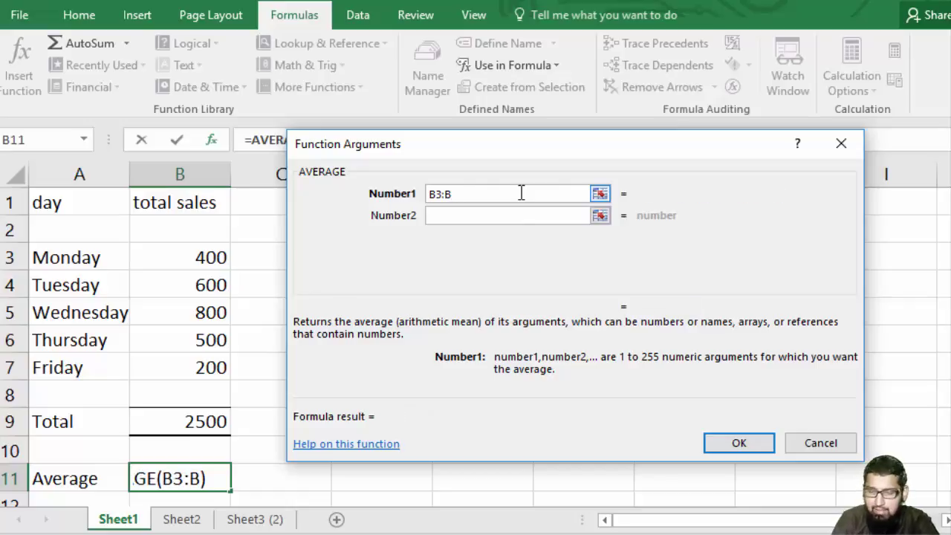
{"action": "type", "text": "7"}
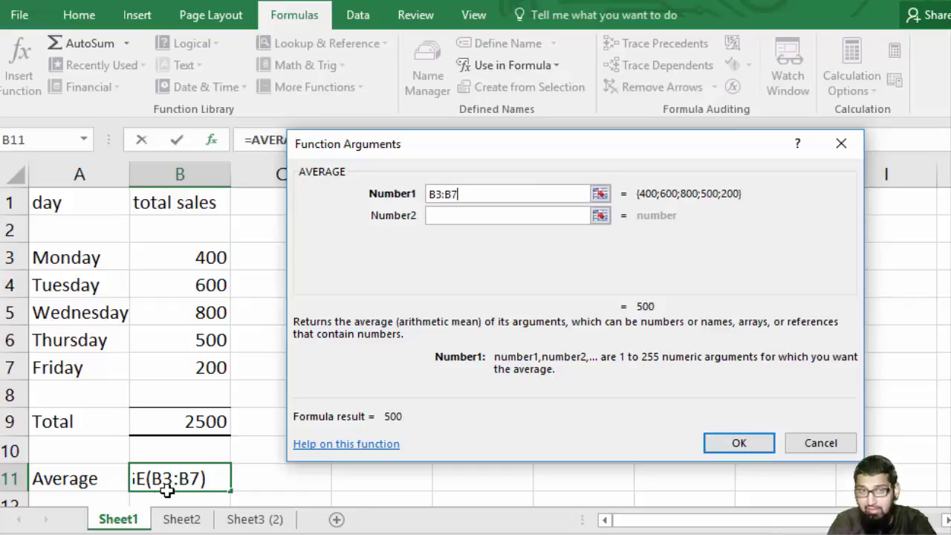
{"action": "left_click", "coordinate": [711, 443]}
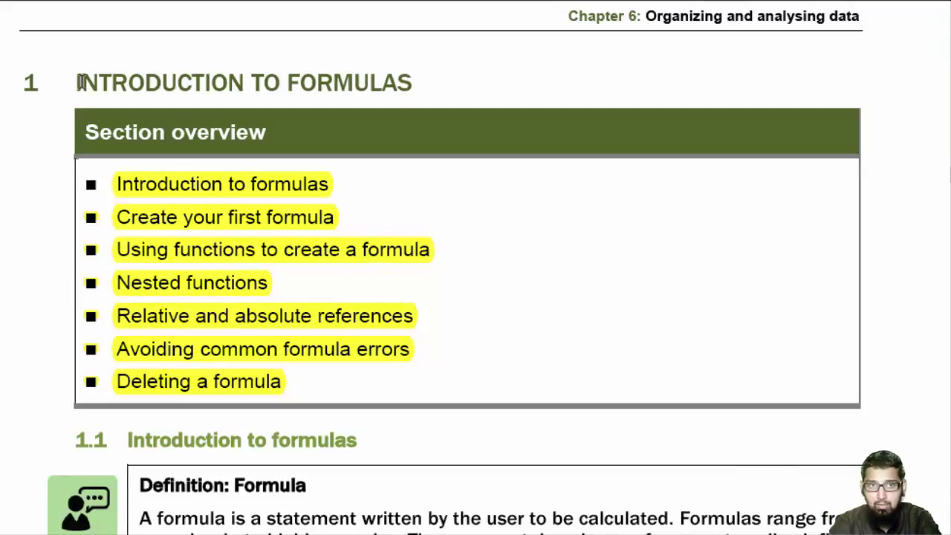
{"action": "left_click_drag", "start_coordinate": [82, 82], "coordinate": [111, 82]}
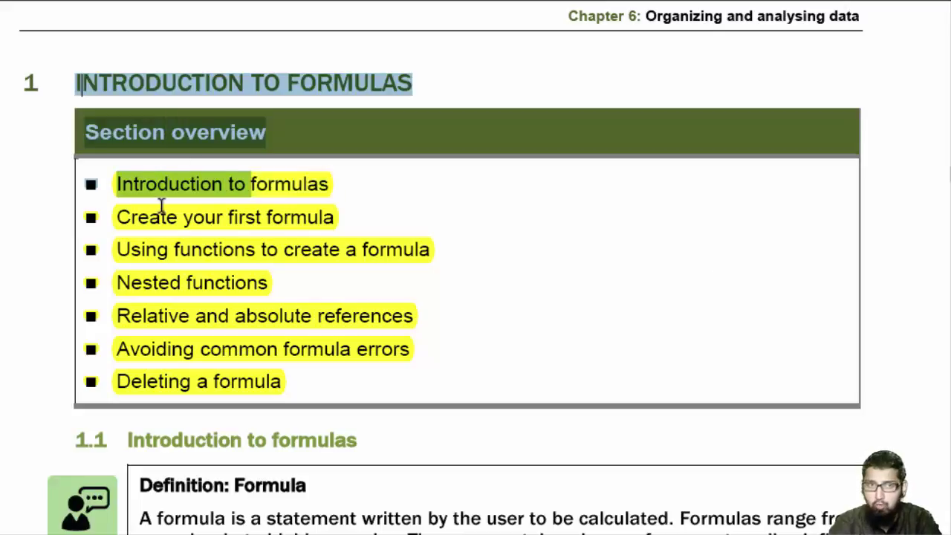
{"action": "left_click_drag", "start_coordinate": [171, 146], "coordinate": [289, 210]}
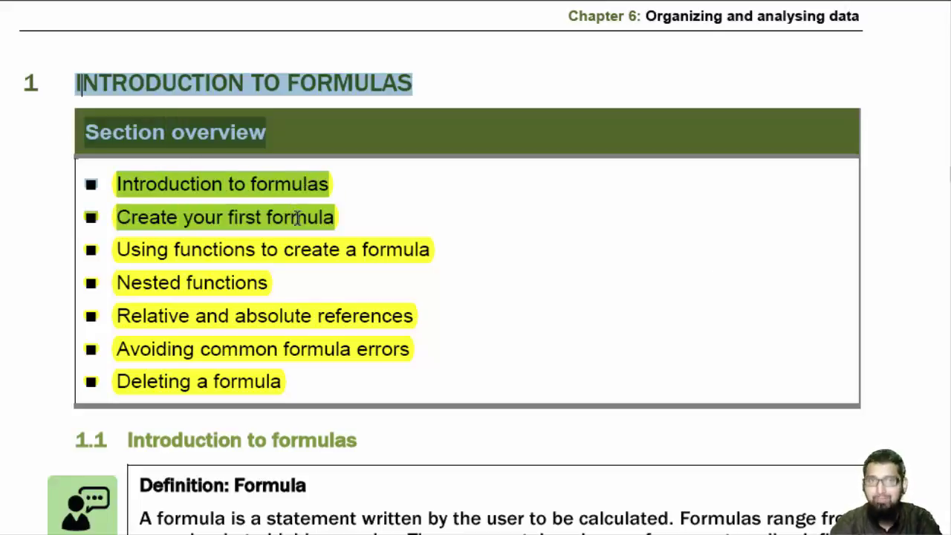
{"action": "mouse_move", "coordinate": [229, 242]}
{"action": "left_mouse_down"}
{"action": "mouse_move", "coordinate": [188, 254]}
{"action": "mouse_move", "coordinate": [399, 254]}
{"action": "left_mouse_up"}
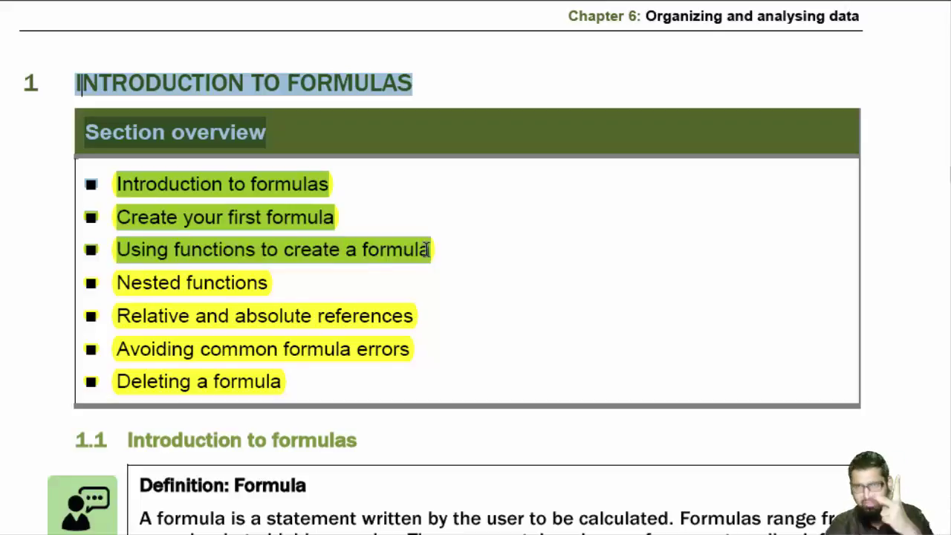